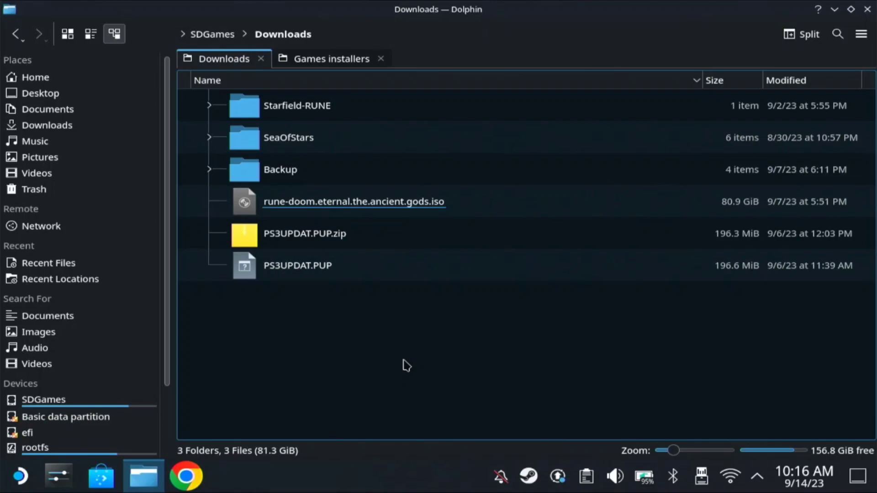
Try to open rune-doom.eternal.the.ancient.gods.iso with Ark and check the file's extraction options
left_click(479, 195)
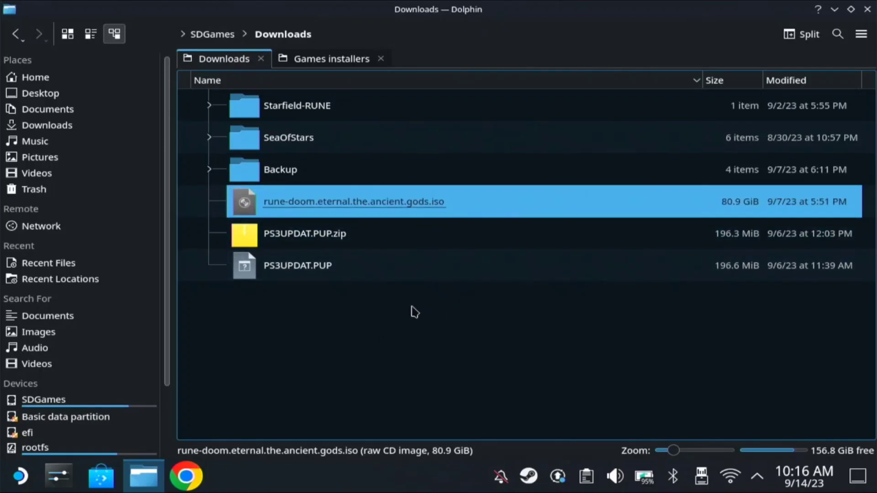
double_click(411, 210)
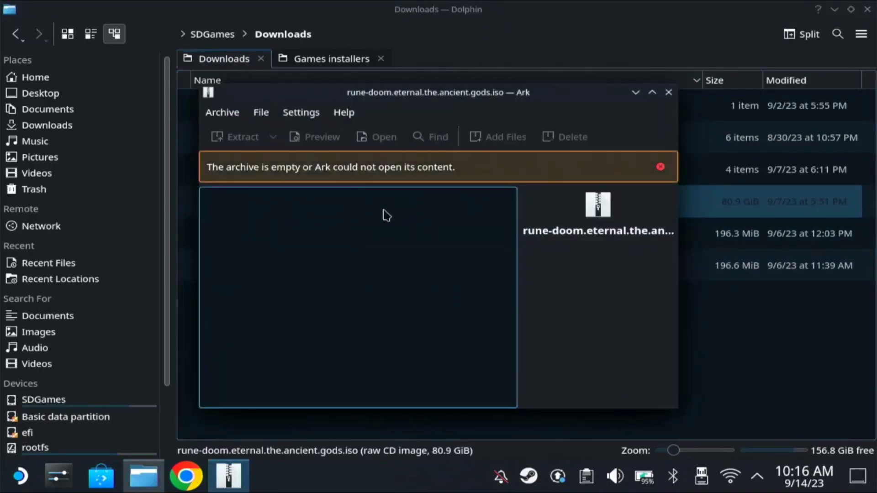
left_click(668, 92)
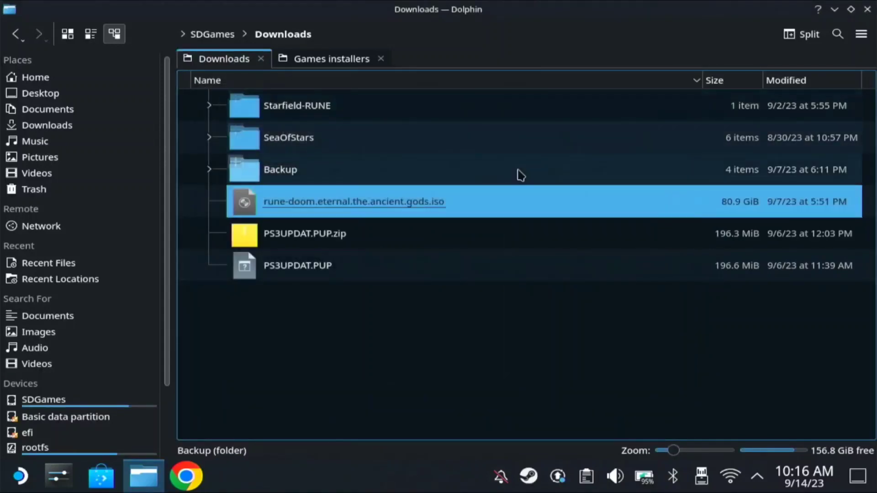
right_click(407, 206)
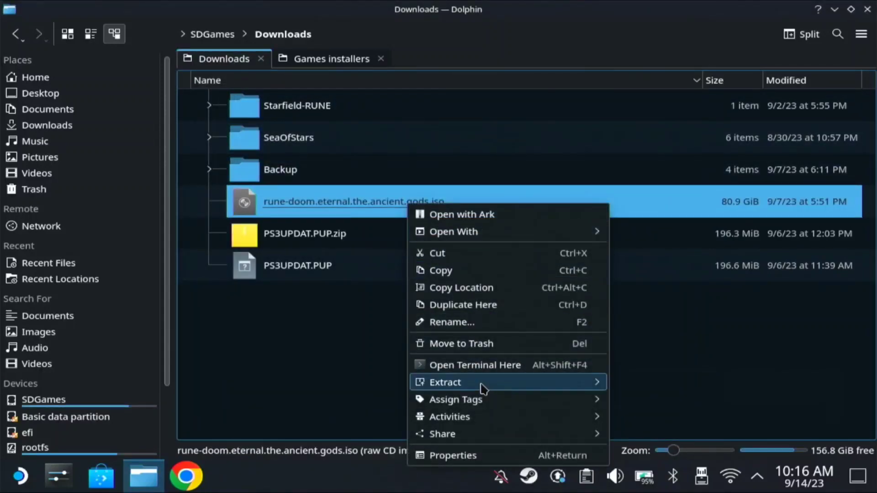
left_click(539, 386)
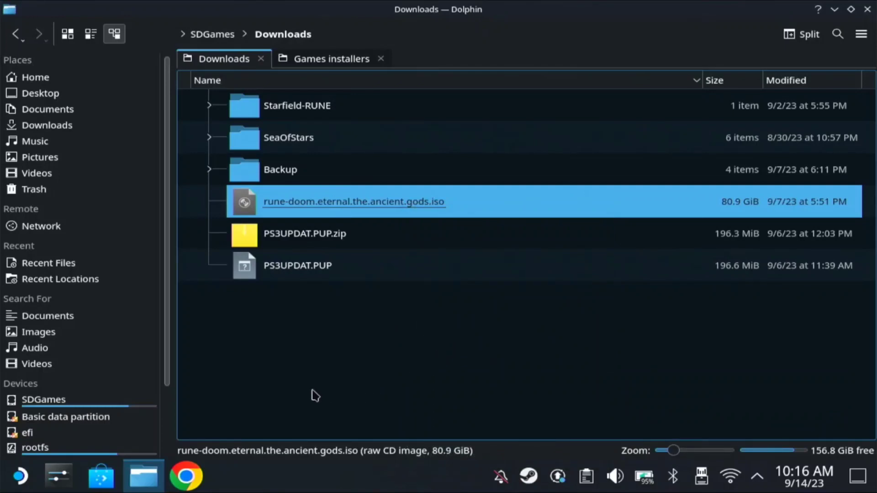
Switch to Discover, search for peazip and launch PeaZip from its application page
left_click(101, 476)
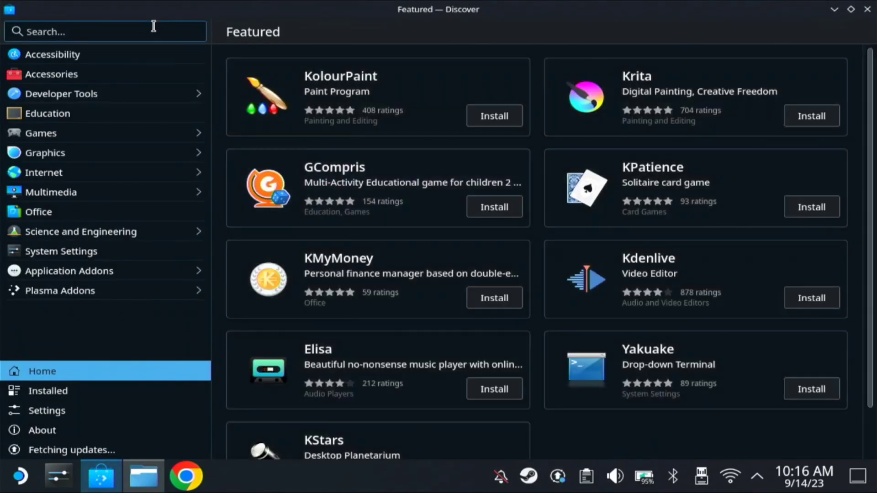
type("peazip")
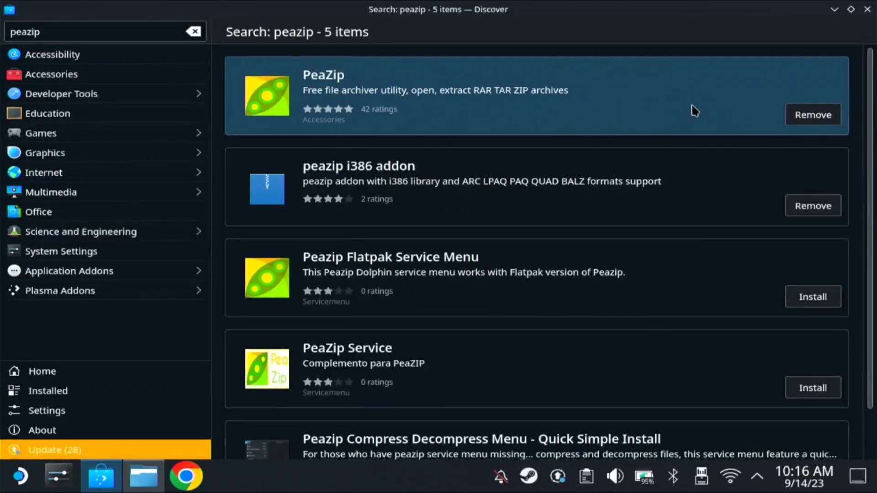
left_click(694, 111)
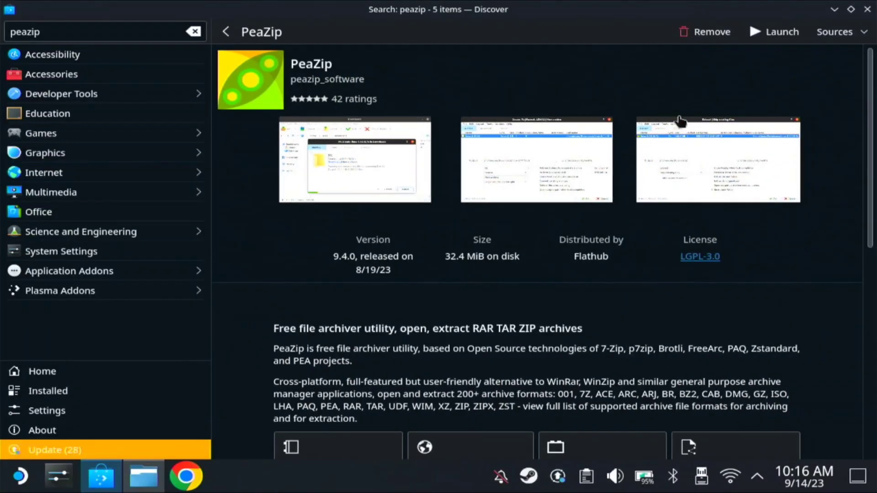
left_click(779, 41)
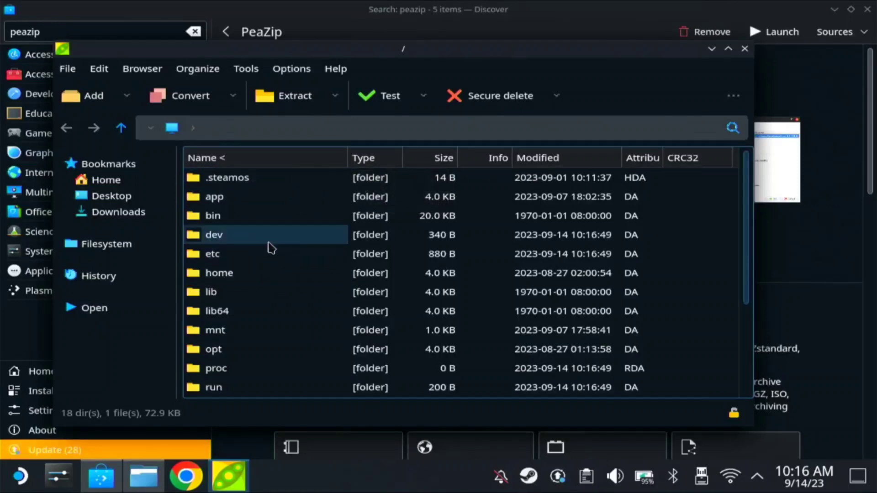
Browse to /run/media/deck/SDGames/Downloads in PeaZip and open the rune-doom.eternal.the.ancient.gods.iso archive
scroll(274, 256, "down", 2)
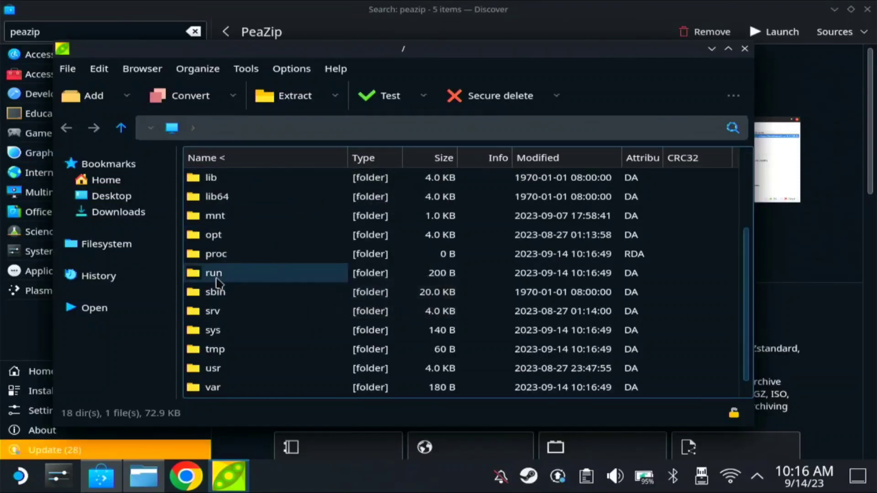
double_click(310, 274)
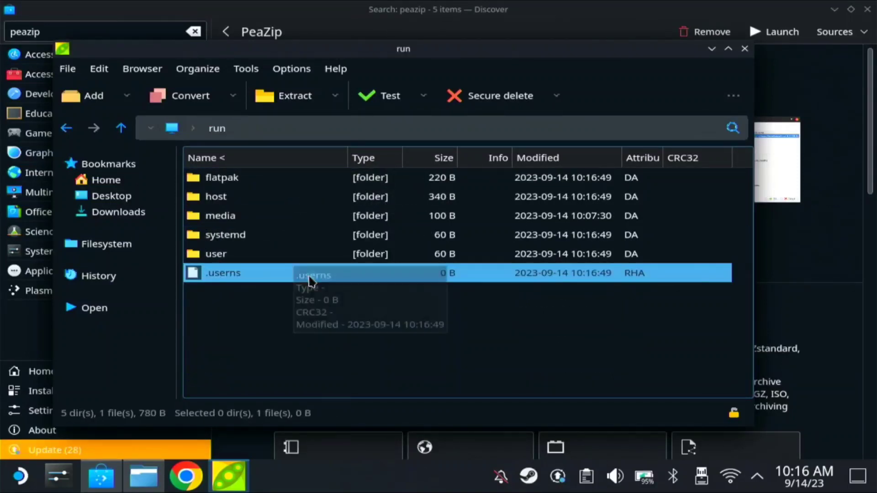
double_click(237, 216)
double_click(272, 178)
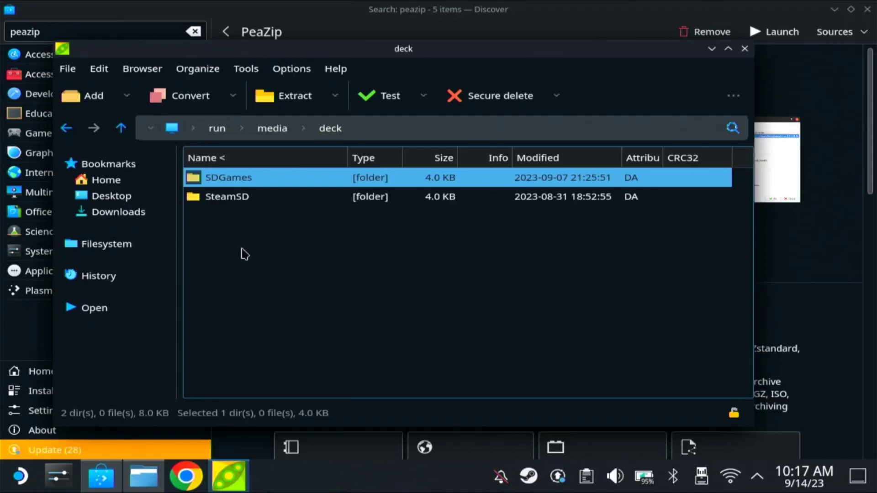
left_click(271, 182)
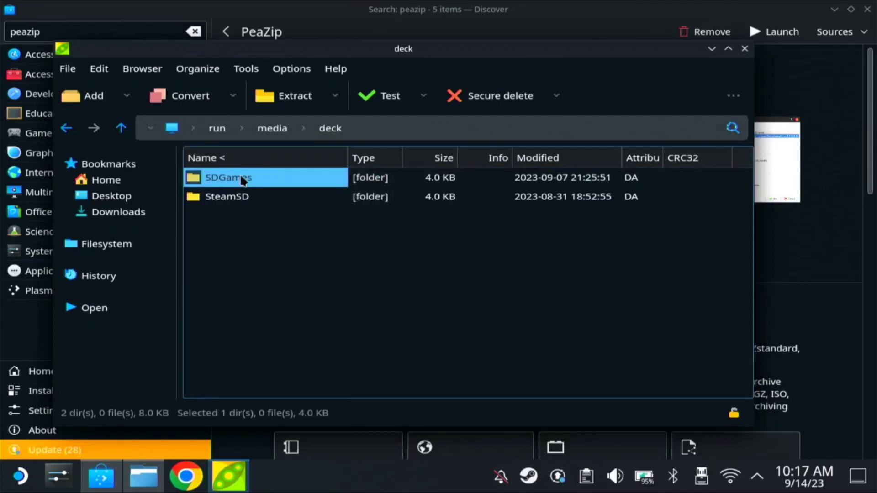
double_click(242, 179)
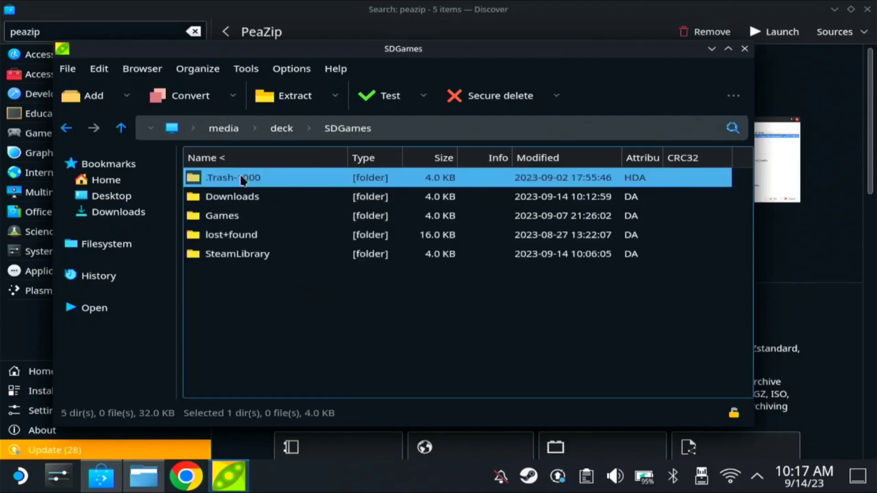
left_click(214, 201)
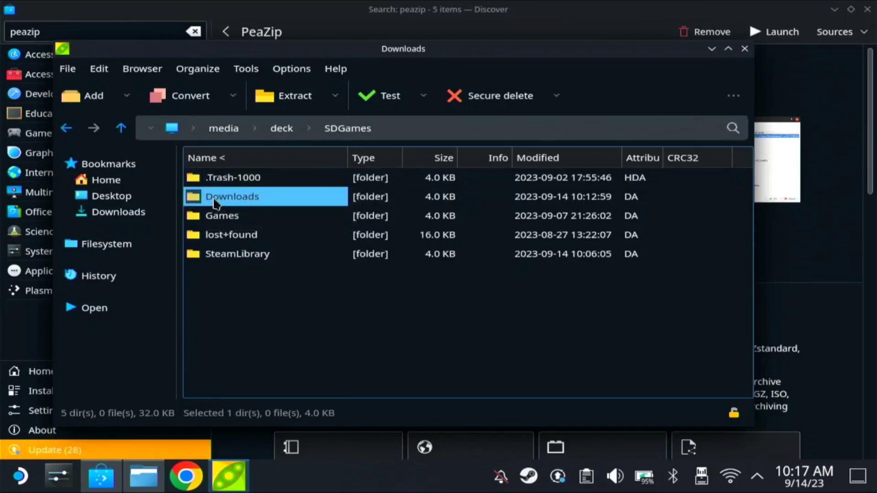
double_click(214, 201)
left_click(225, 278)
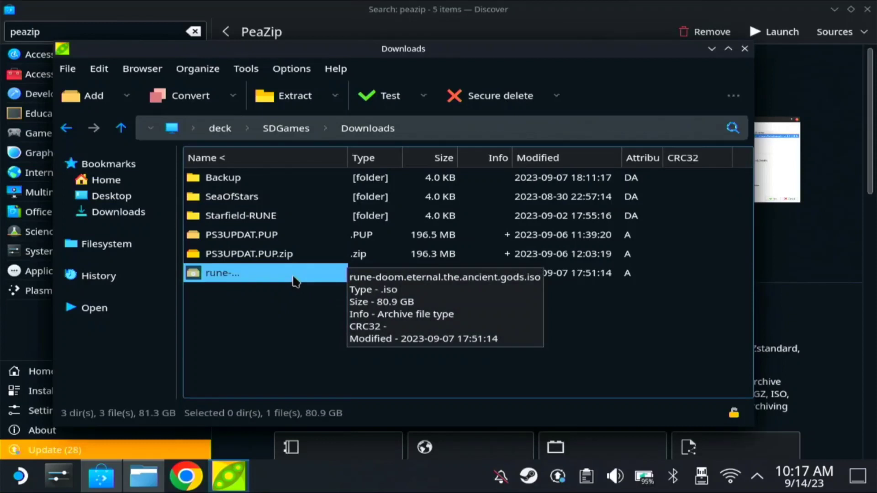
double_click(294, 279)
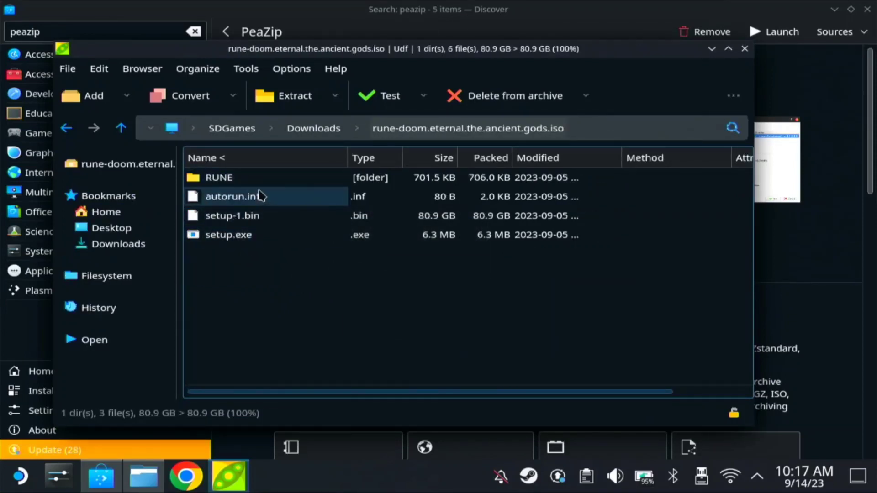
Set up extraction of the whole archive and browse for an output directory in /run/media/deck/SDGames/Downloads
left_click(286, 97)
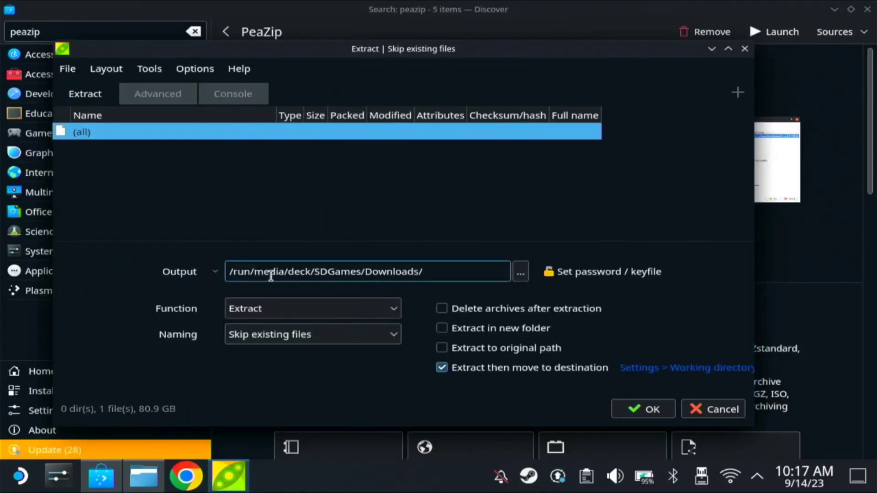
left_click(520, 271)
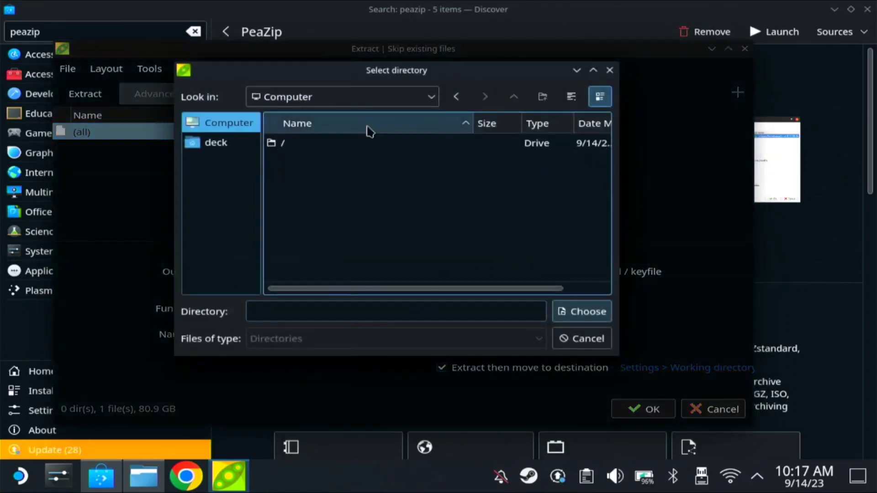
double_click(321, 142)
scroll(327, 234, "down", 1)
left_click(315, 272)
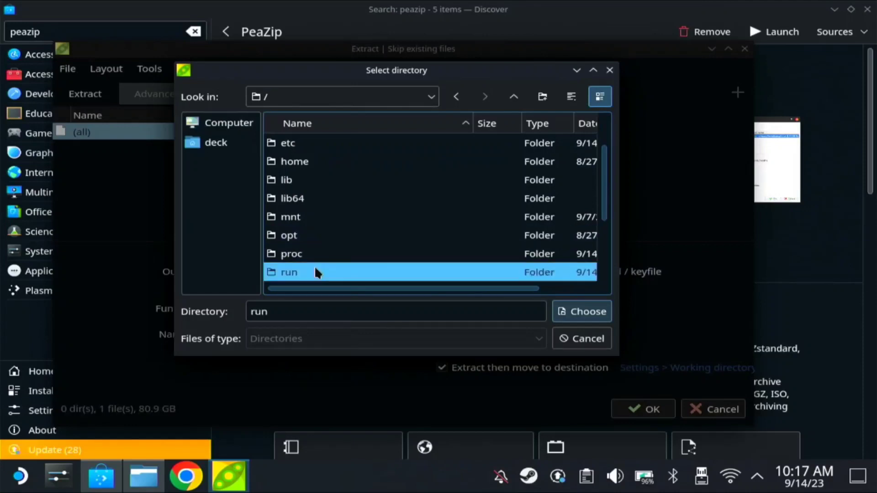
double_click(315, 272)
double_click(368, 187)
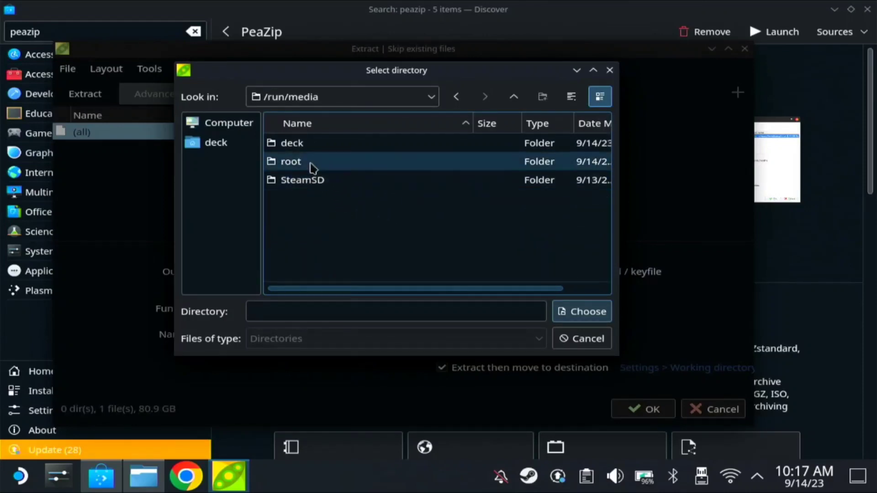
double_click(336, 147)
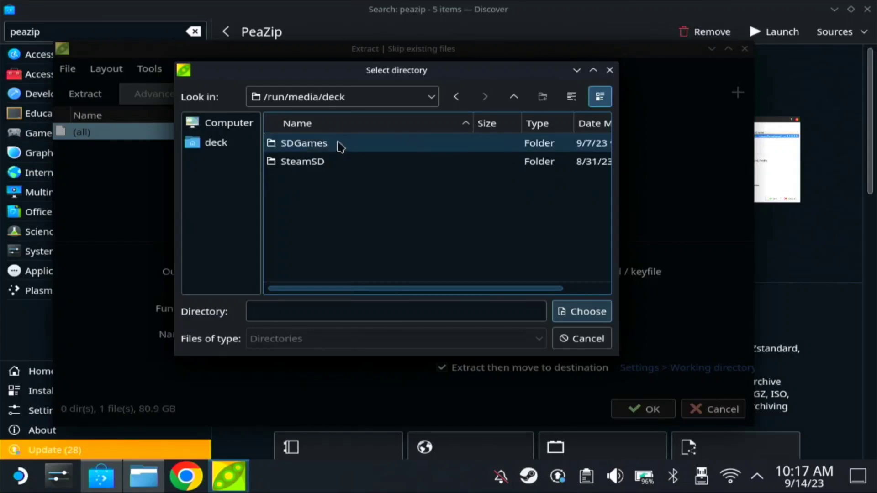
double_click(338, 145)
double_click(347, 148)
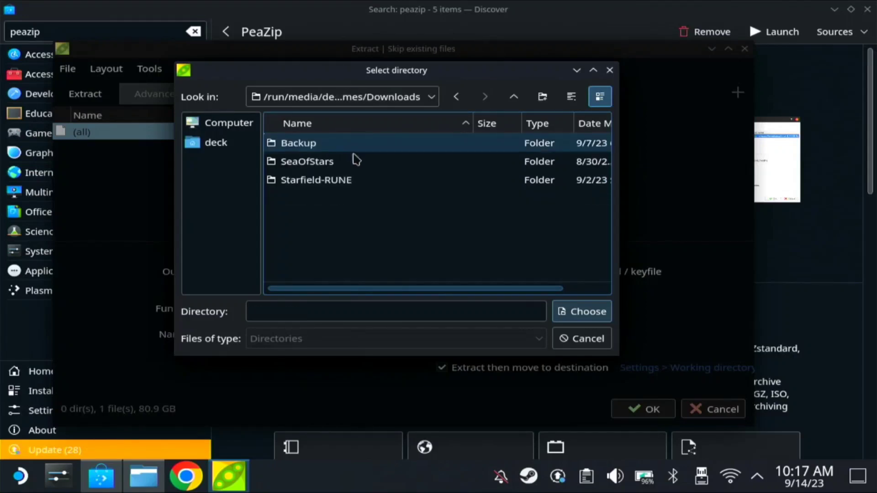
Create a folder named Doom in Downloads and extract the archive into it
right_click(316, 211)
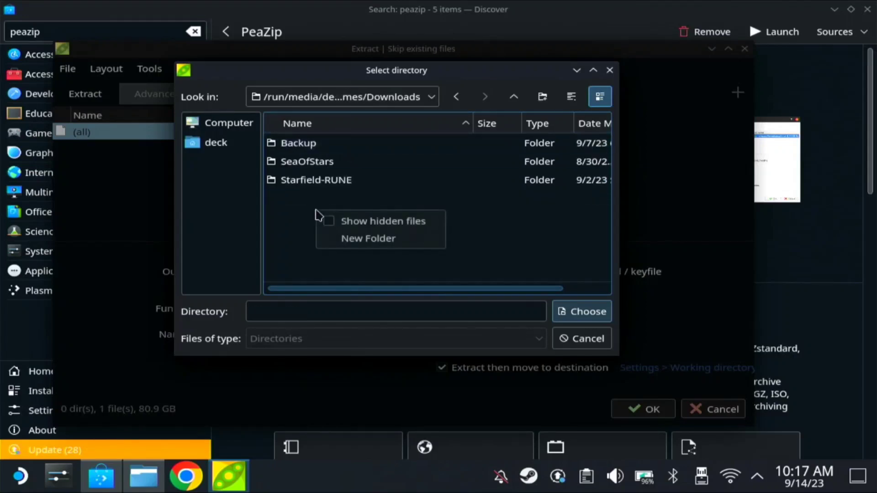
left_click(347, 239)
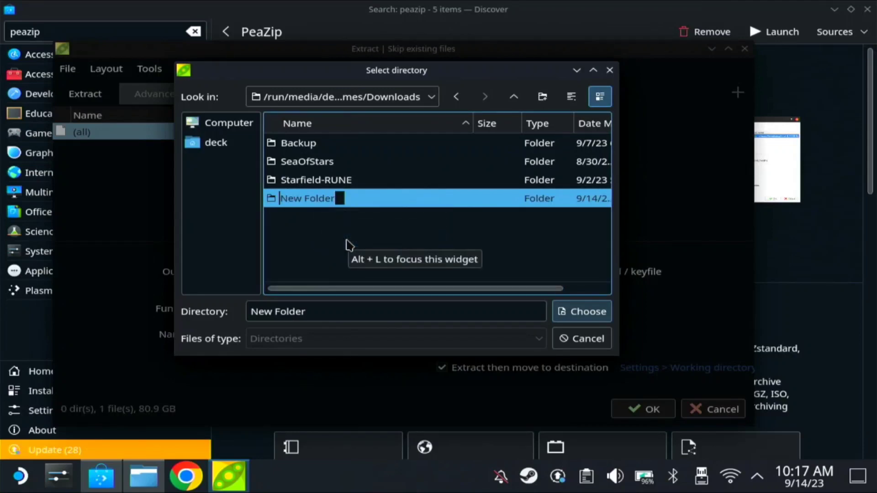
type("Doom")
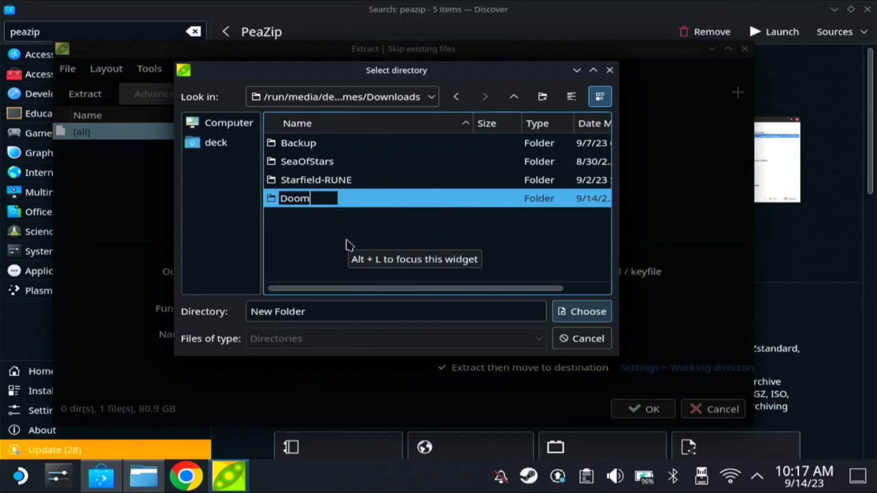
key("Return")
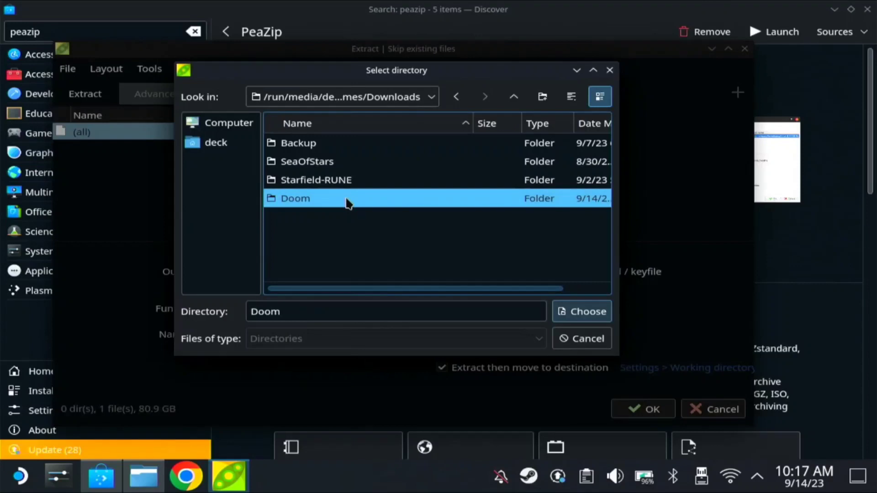
left_click(576, 312)
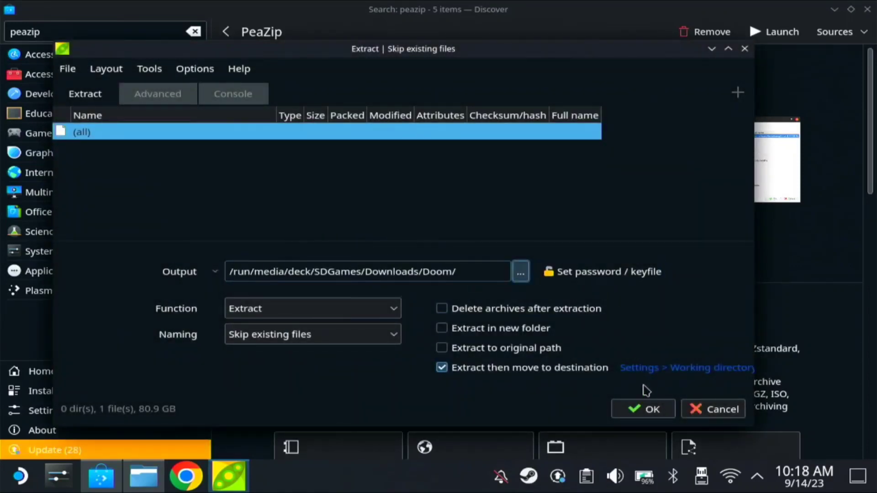
left_click(643, 408)
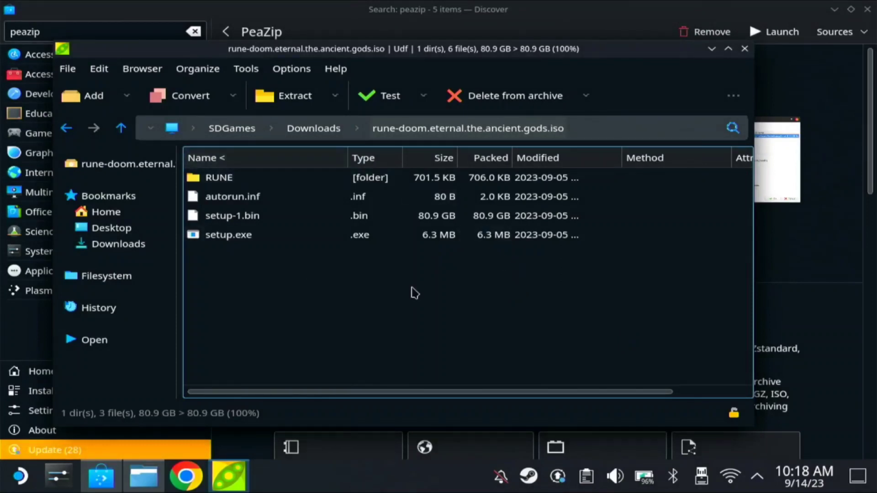
Switch to Dolphin and open the Doom folder to view the extracted files
left_click(139, 484)
double_click(293, 179)
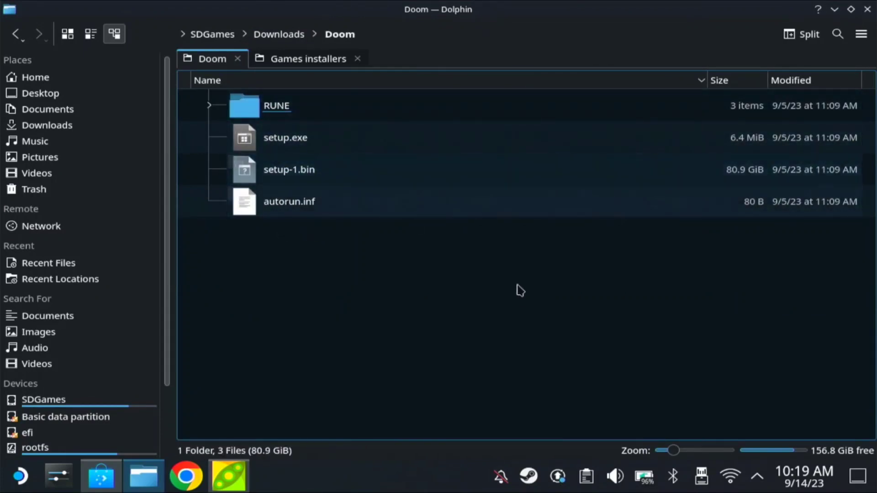
Switch to Steam and bring up the game library window
right_click(536, 482)
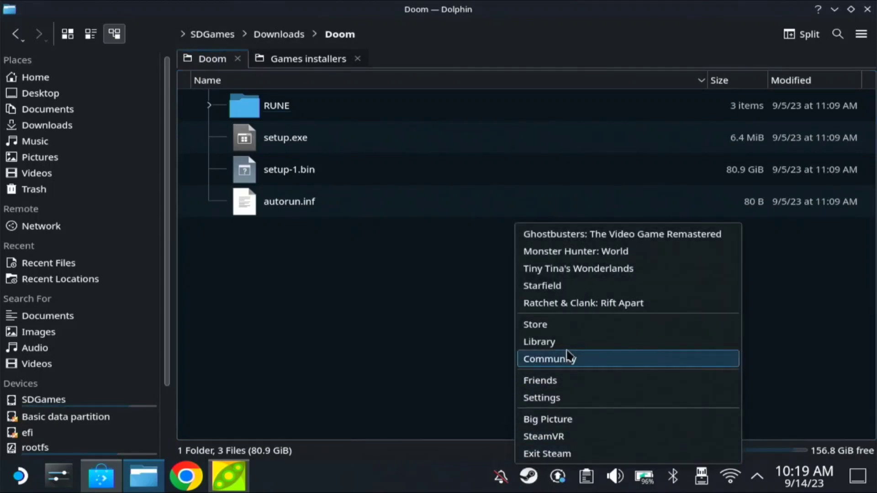
left_click(568, 342)
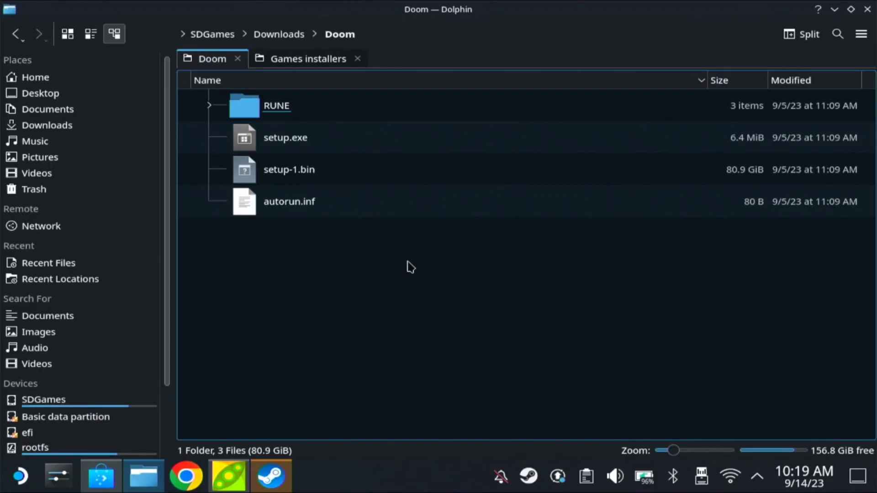
left_click(274, 477)
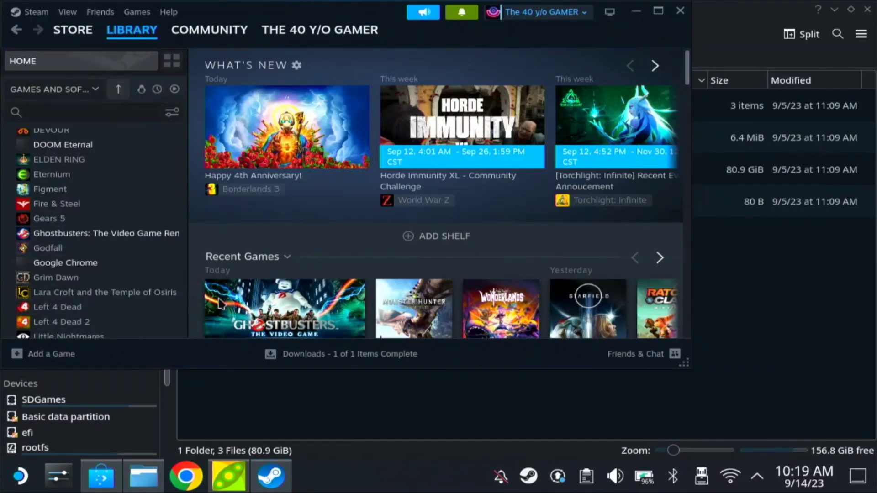
Add setup.exe from SDGames/Downloads/Doom to the Steam library as a non-Steam game
left_click(51, 354)
left_click(146, 366)
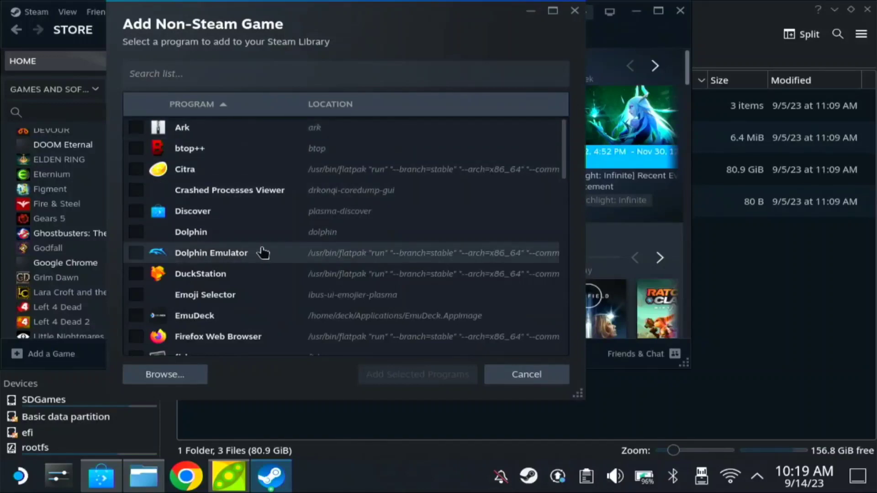
left_click(185, 367)
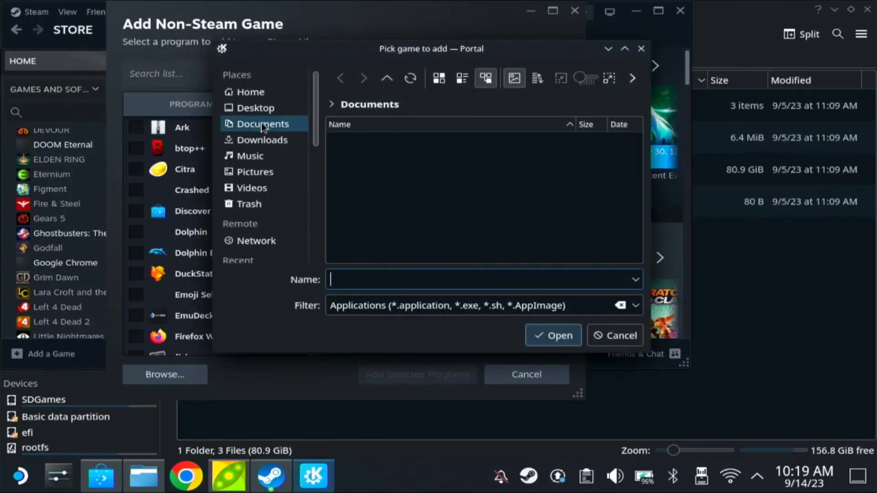
scroll(272, 217, "down", 5)
left_click(259, 223)
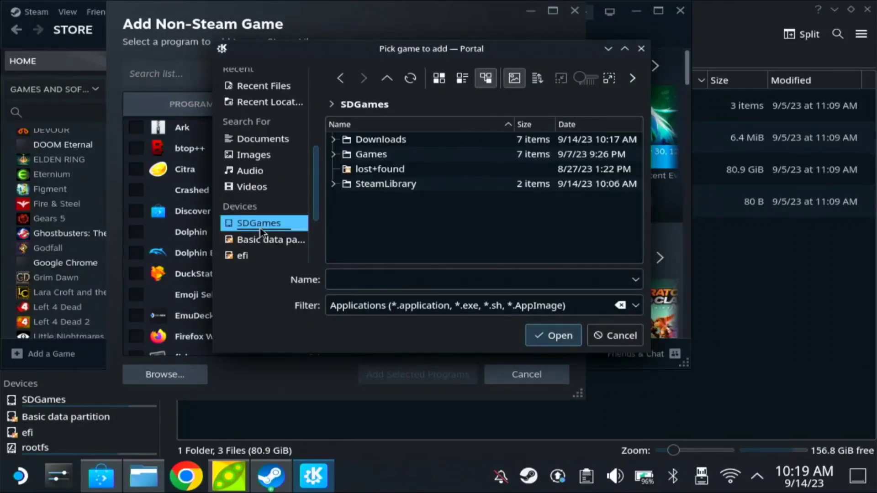
double_click(389, 140)
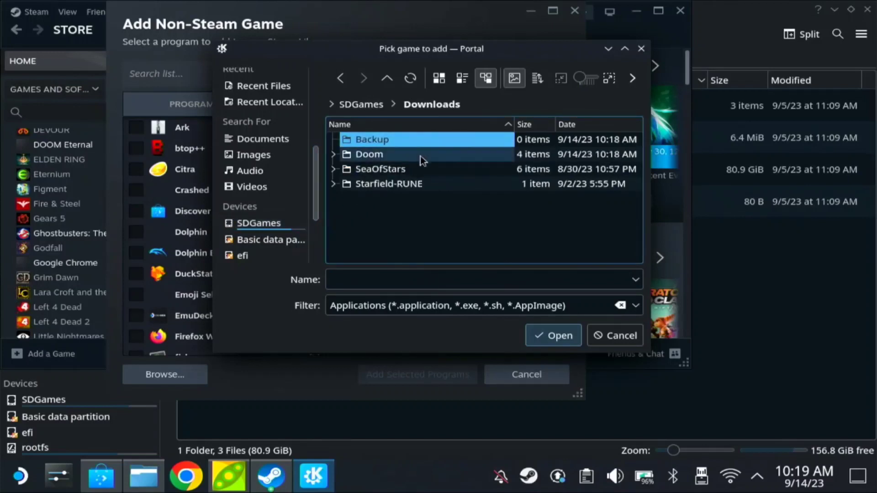
double_click(404, 157)
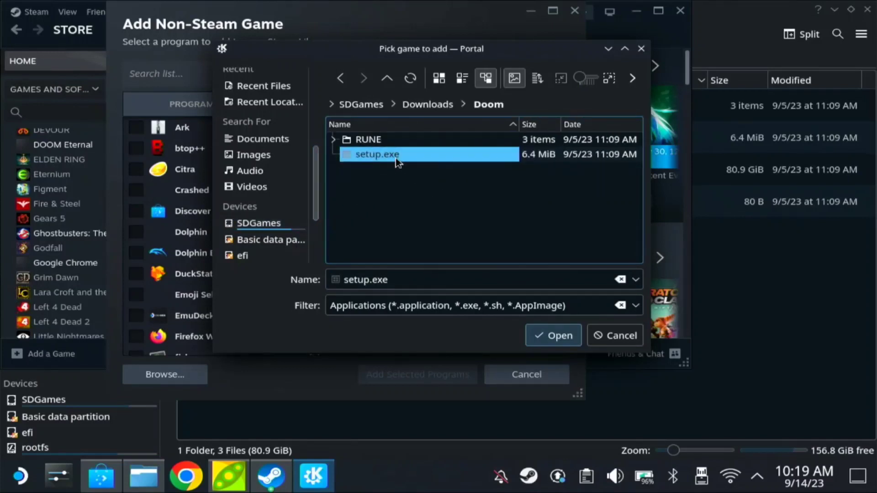
left_click(541, 332)
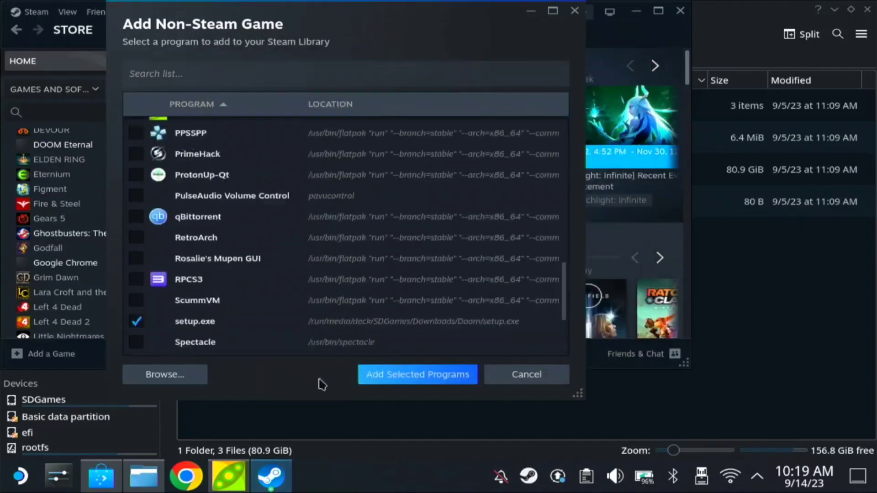
left_click(383, 378)
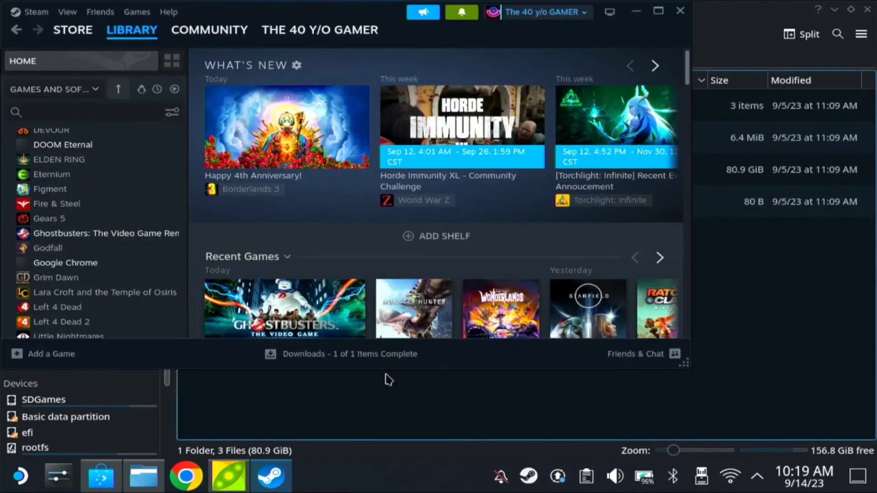
Find setup.exe in the library's game list and open its properties
scroll(91, 215, "down", 5)
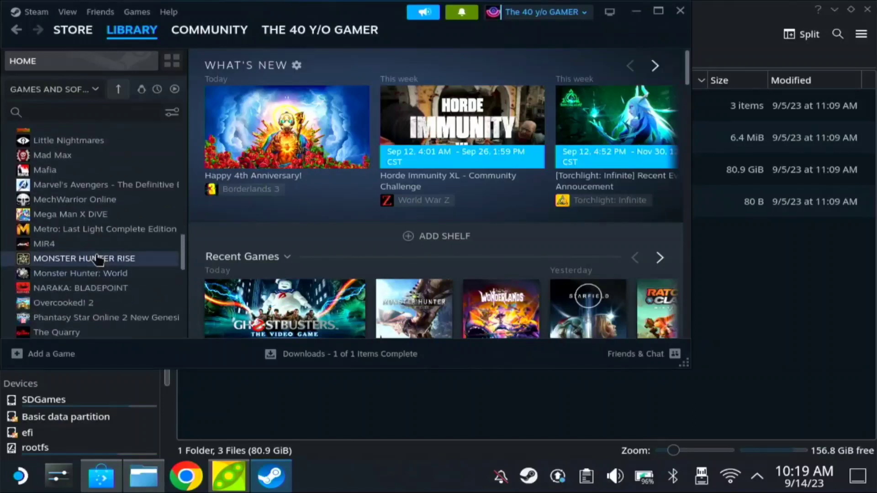
scroll(95, 256, "up", 5)
scroll(94, 262, "down", 8)
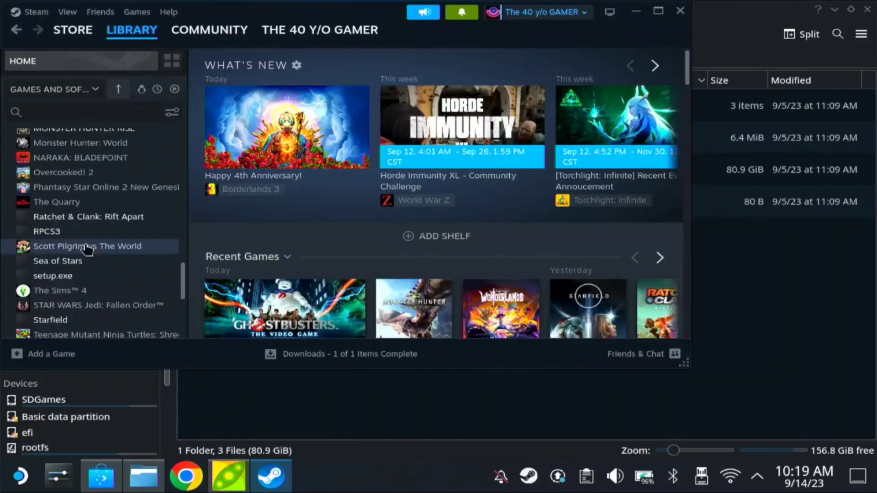
left_click(66, 276)
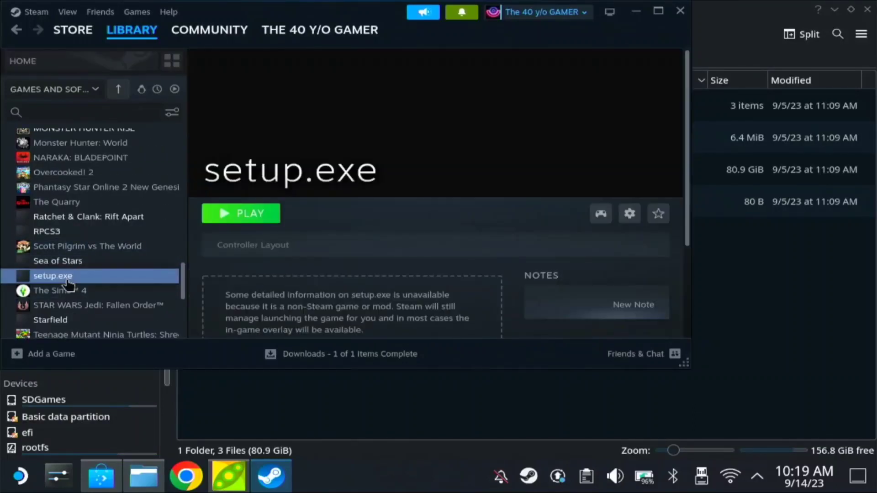
right_click(66, 276)
left_click(237, 215)
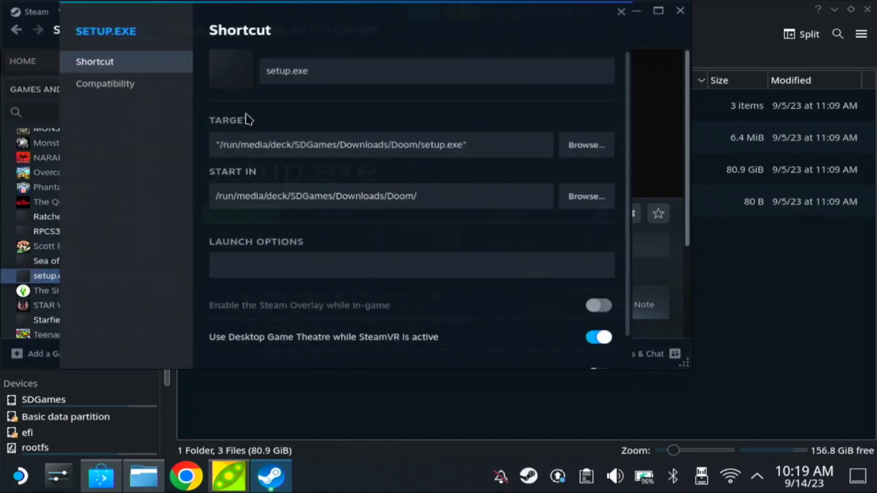
Force setup.exe to use the Proton Experimental compatibility tool and close its properties
left_click(123, 88)
left_click(221, 67)
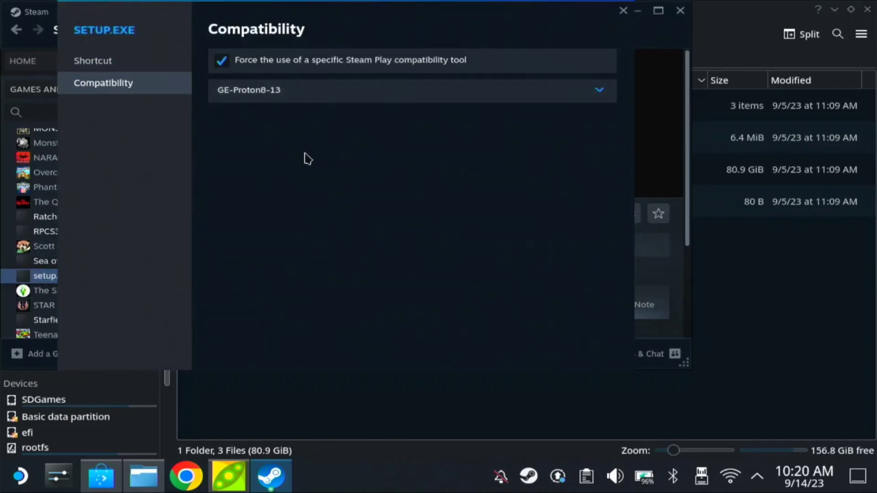
left_click(290, 90)
left_click(320, 147)
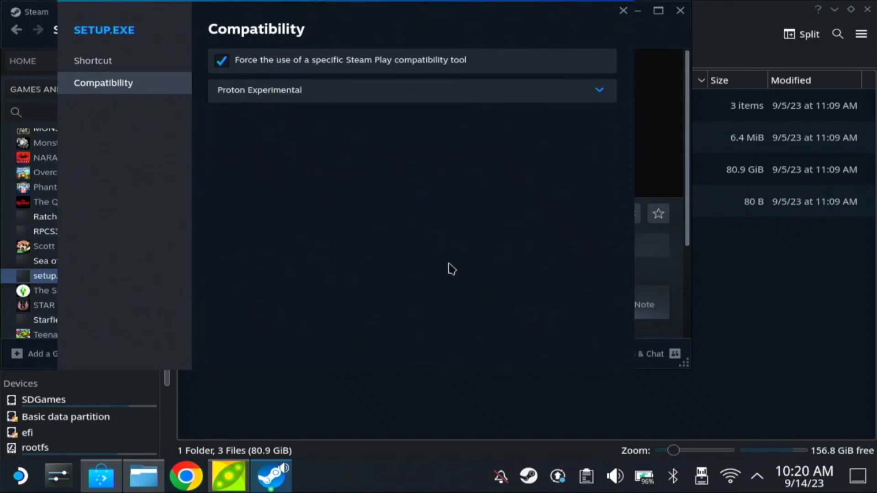
left_click(623, 10)
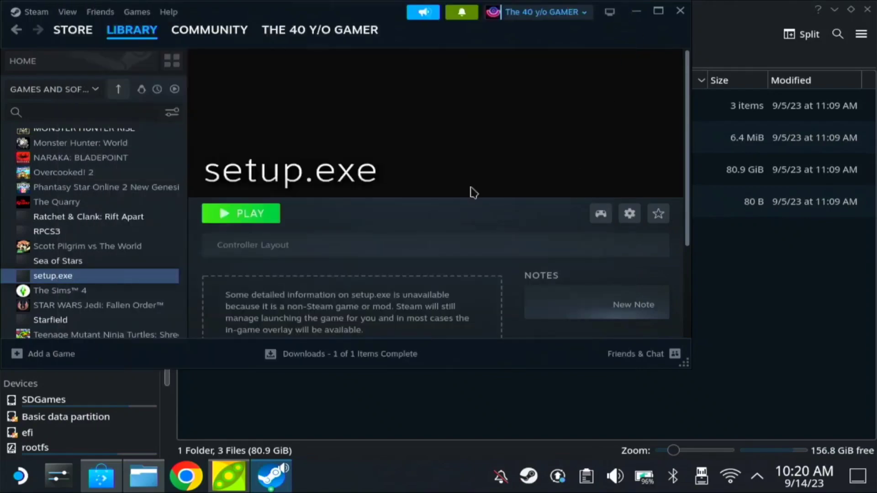
Launch setup.exe and set the install directory to Z:\run\media\deck\SDGames\DOOM Eternal The Ancient Gods
left_click(229, 215)
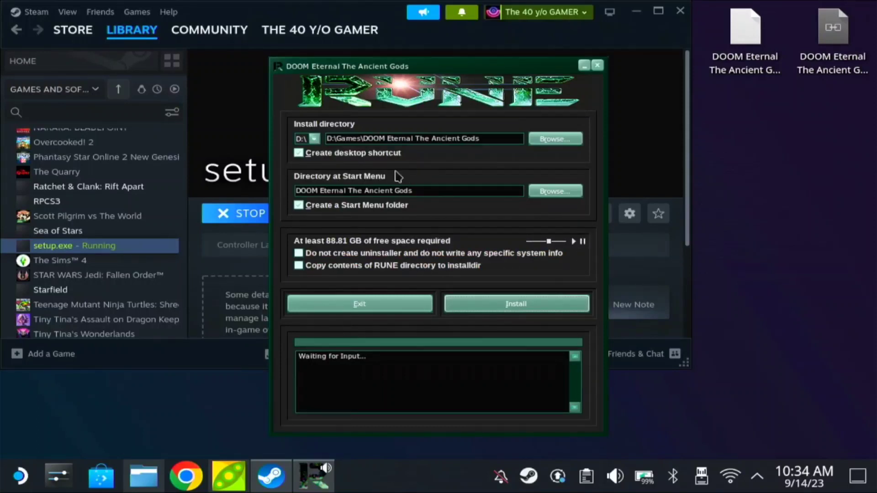
left_click(553, 140)
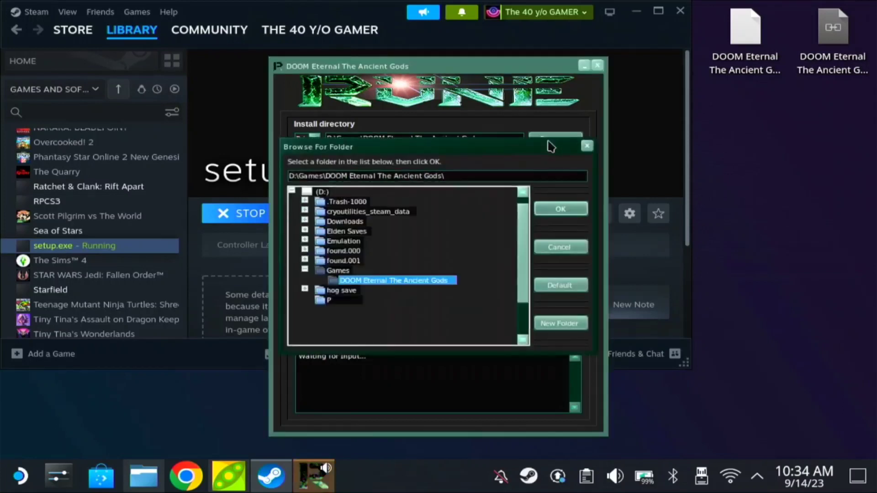
scroll(330, 246, "down", 2)
scroll(330, 245, "down", 2)
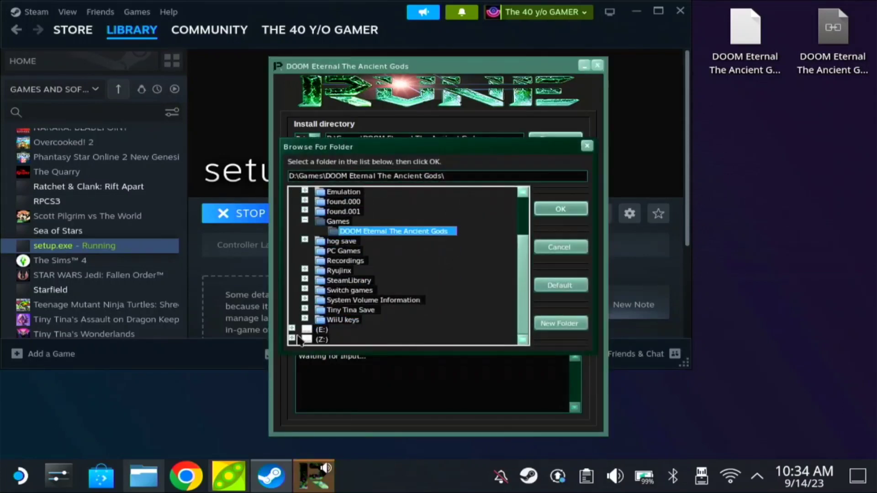
scroll(381, 285, "down", 5)
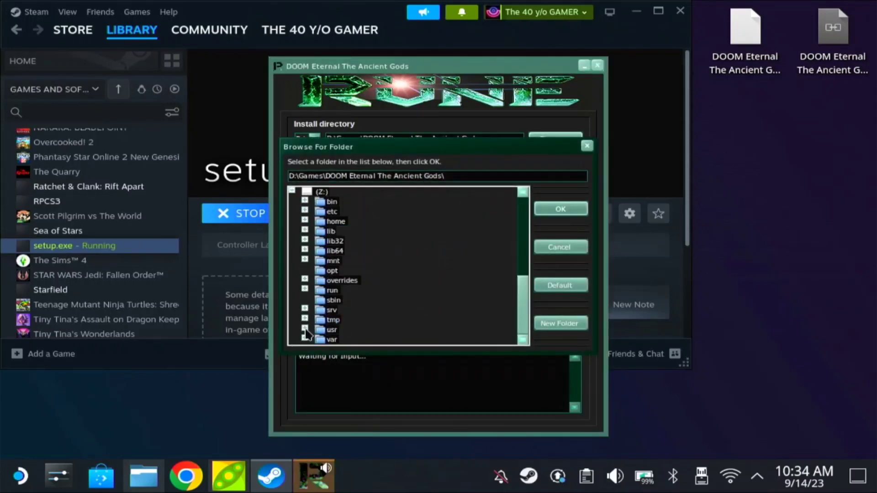
left_click(305, 289)
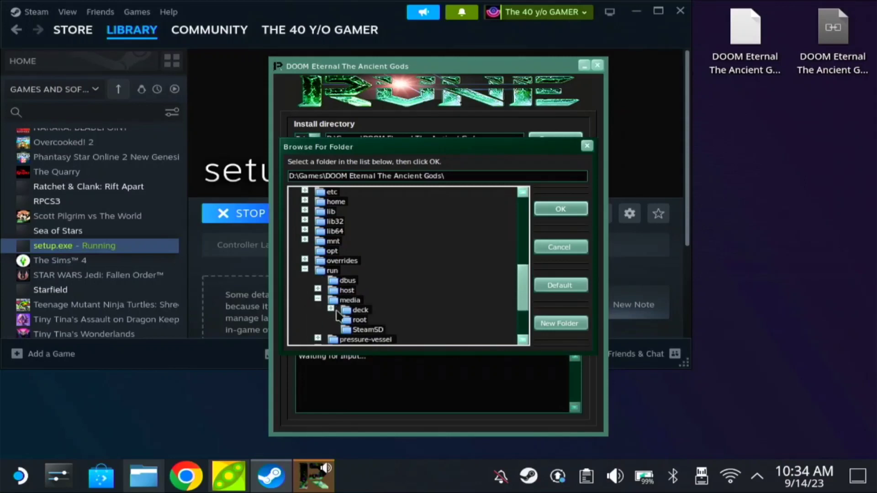
left_click(331, 309)
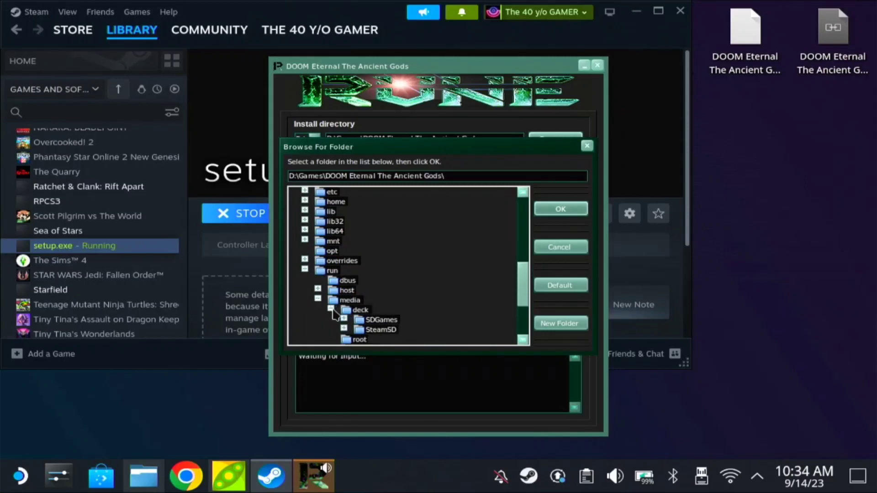
left_click(374, 320)
scroll(378, 324, "down", 2)
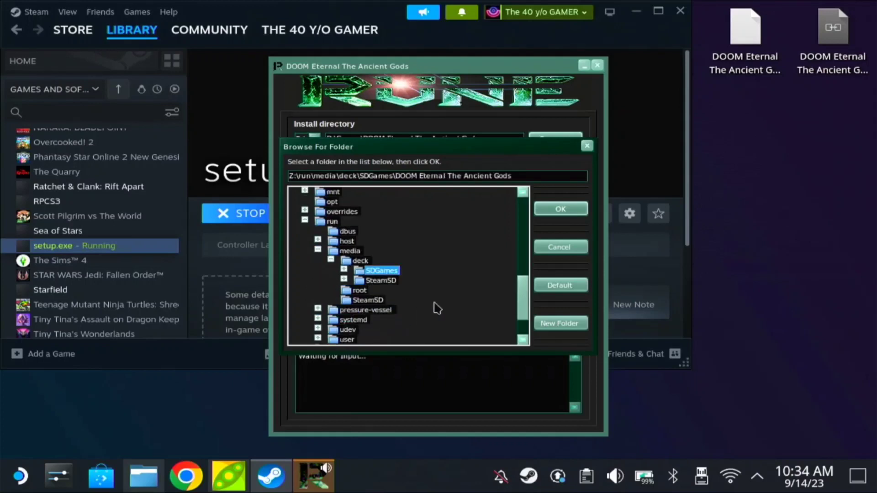
left_click(550, 215)
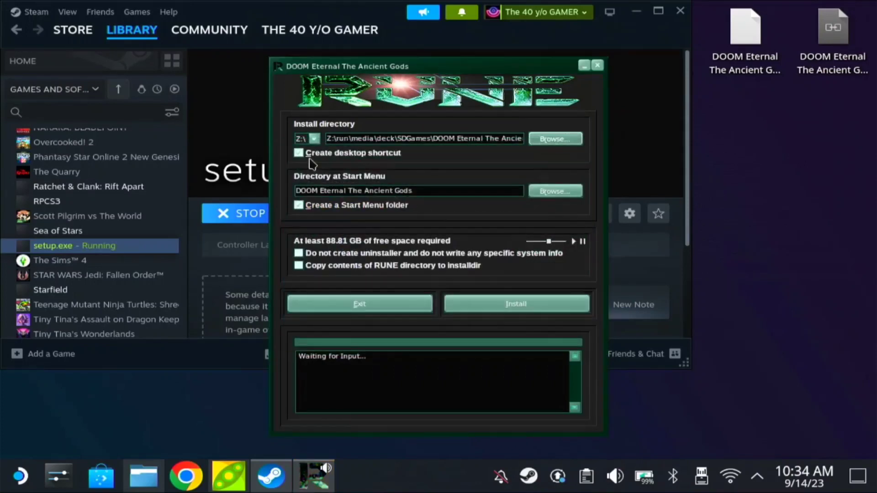
Install the game without a desktop shortcut or Start Menu folder, copying the RUNE directory contents to the install directory, and finish the installer
left_click(299, 154)
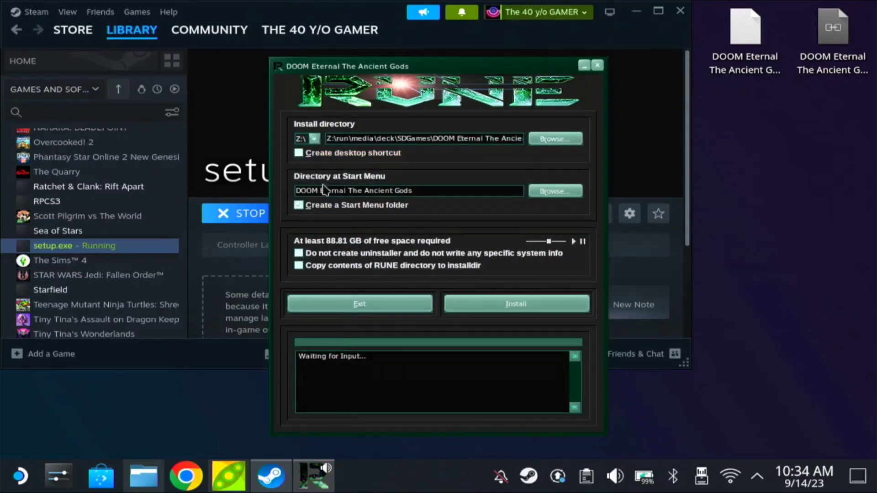
left_click(298, 205)
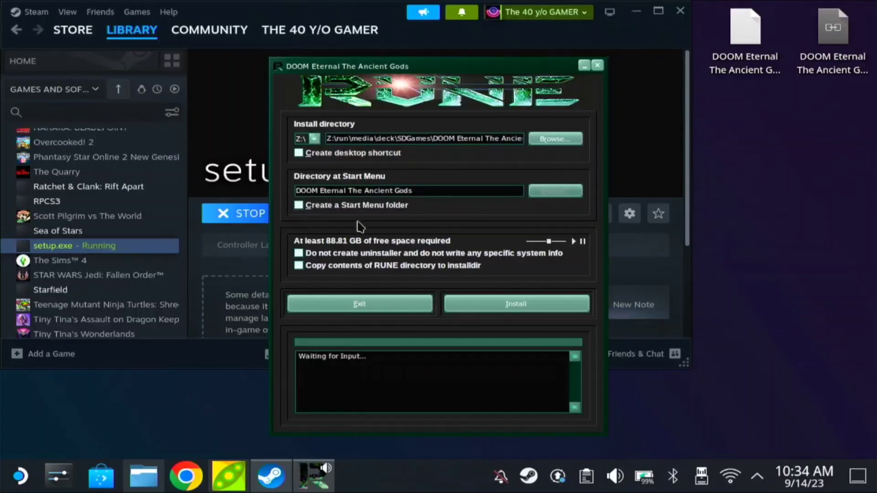
left_click(299, 265)
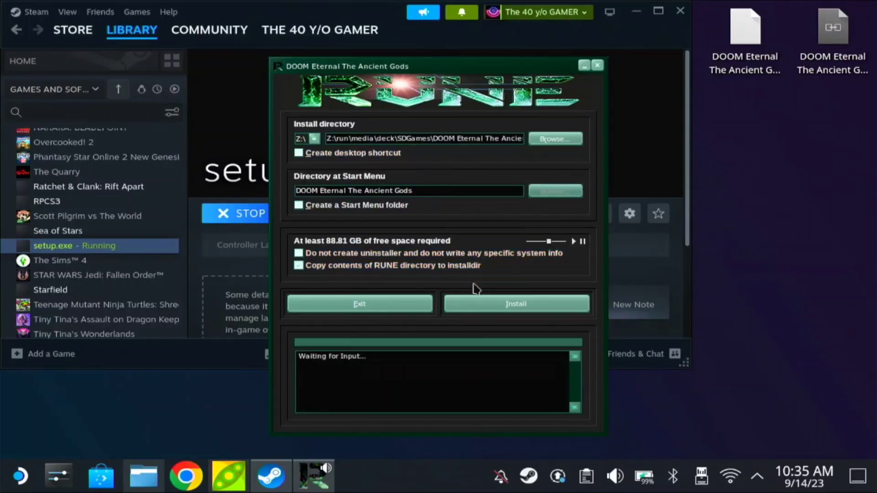
left_click(498, 311)
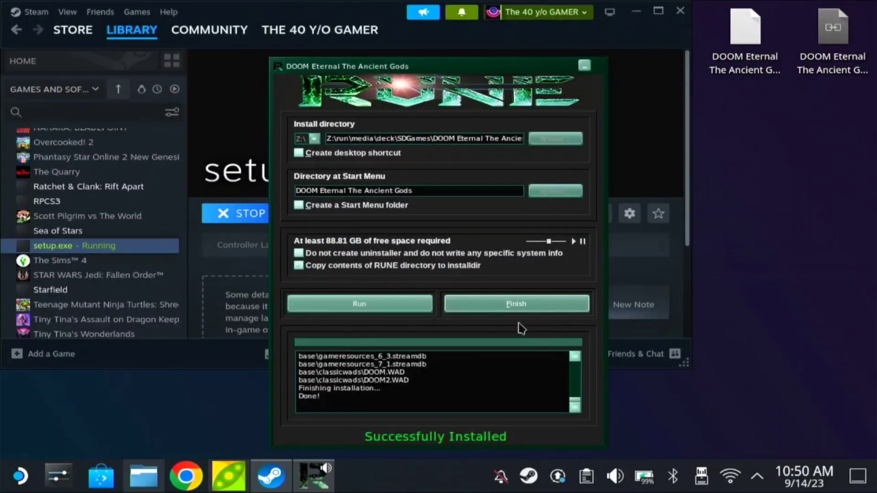
left_click(531, 310)
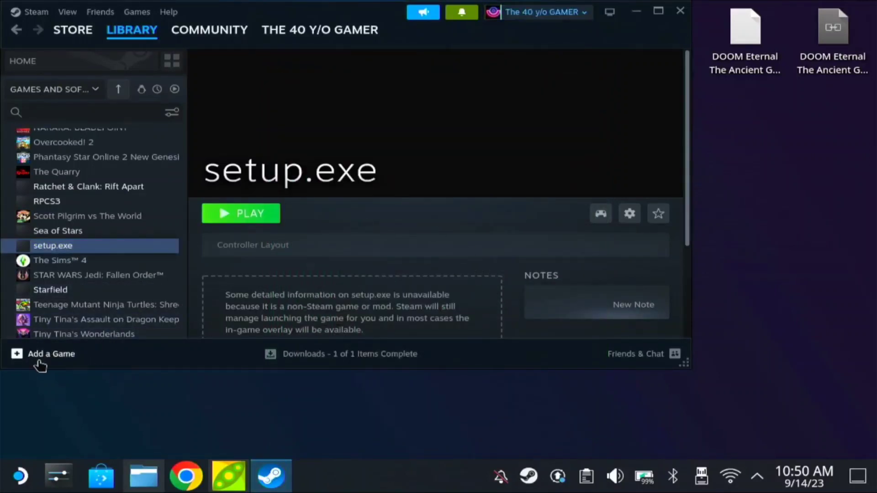
Start adding a non-Steam game to the library and browse the file system for its executable
left_click(40, 361)
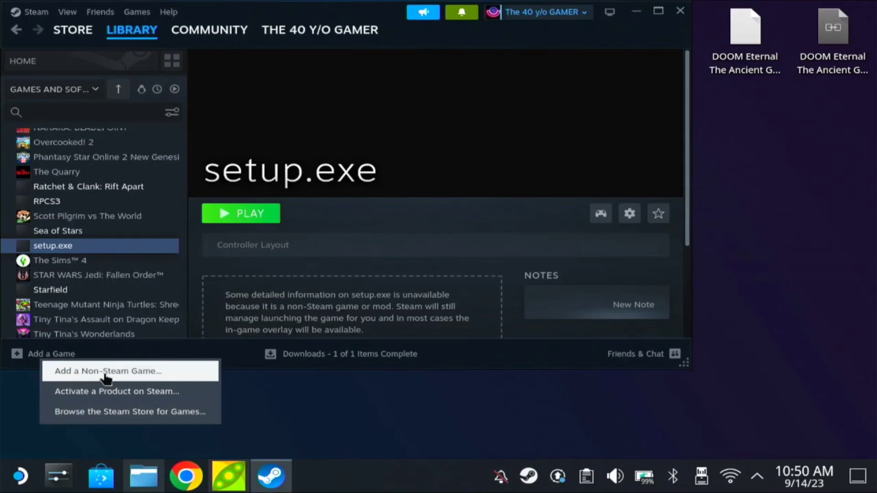
left_click(104, 374)
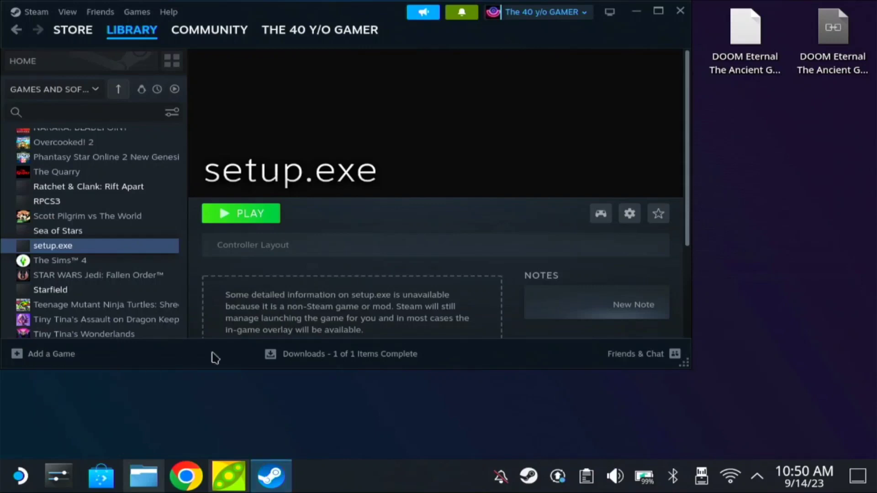
scroll(289, 284, "down", 3)
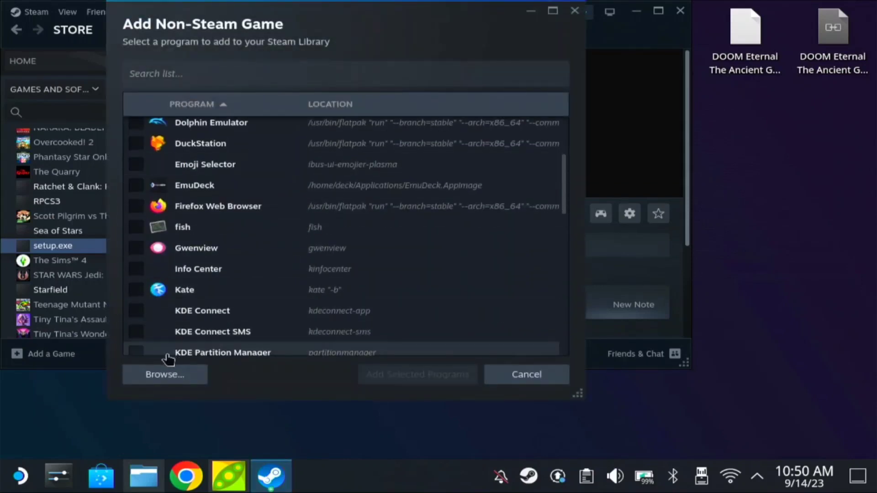
left_click(165, 374)
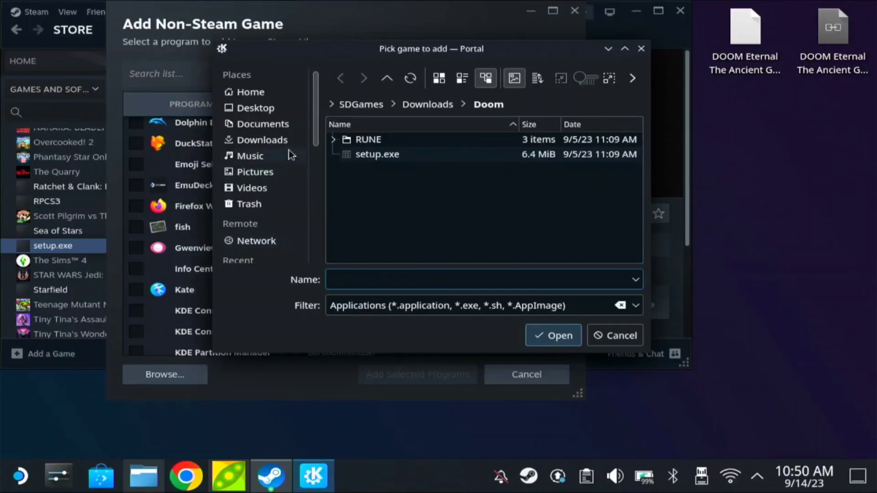
Add DOOMEternalx64vk.exe from the DOOM Eternal The Ancient Gods folder on the SDGames drive to the Steam library
scroll(261, 143, "down", 10)
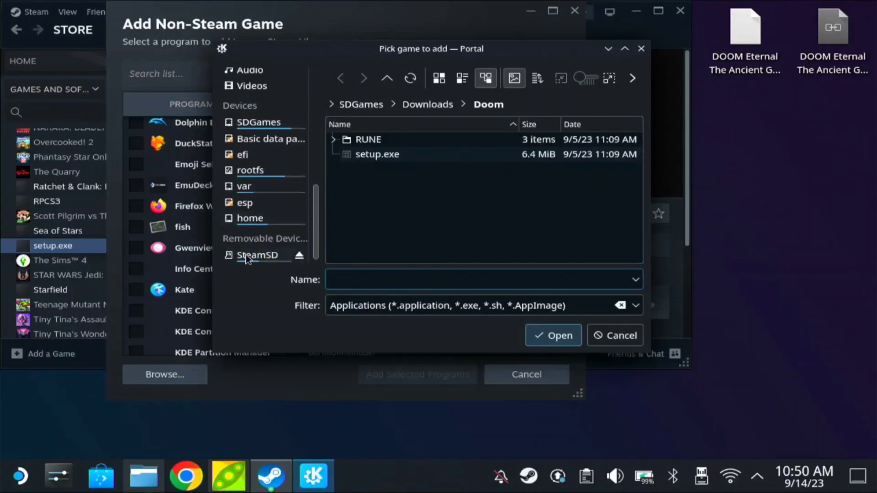
left_click(246, 254)
scroll(249, 250, "up", 10)
scroll(264, 231, "down", 5)
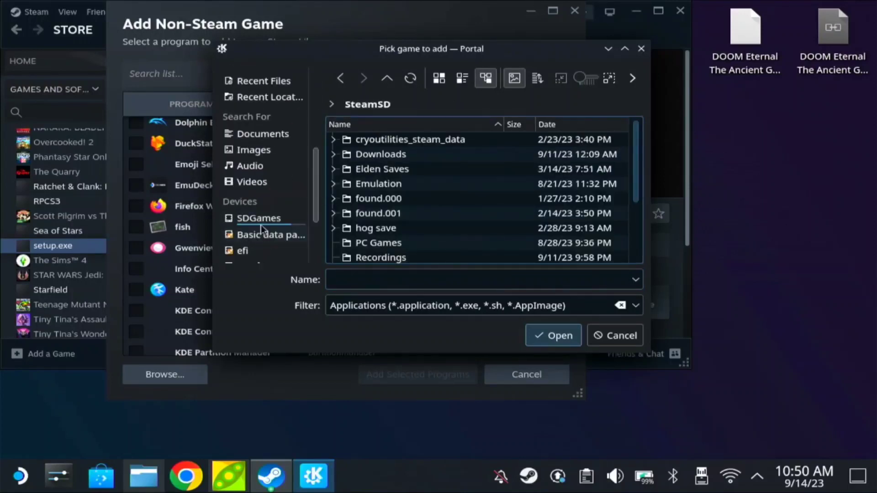
left_click(260, 219)
left_click(410, 141)
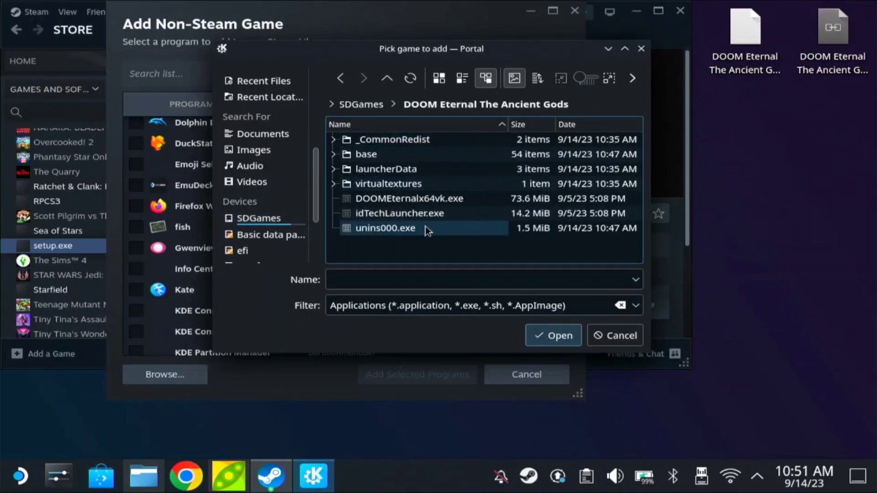
left_click(372, 198)
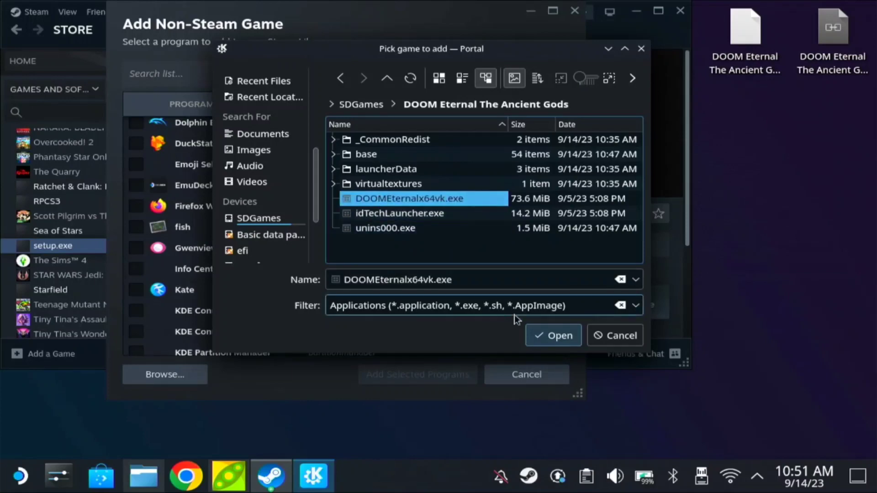
left_click(552, 336)
left_click(420, 375)
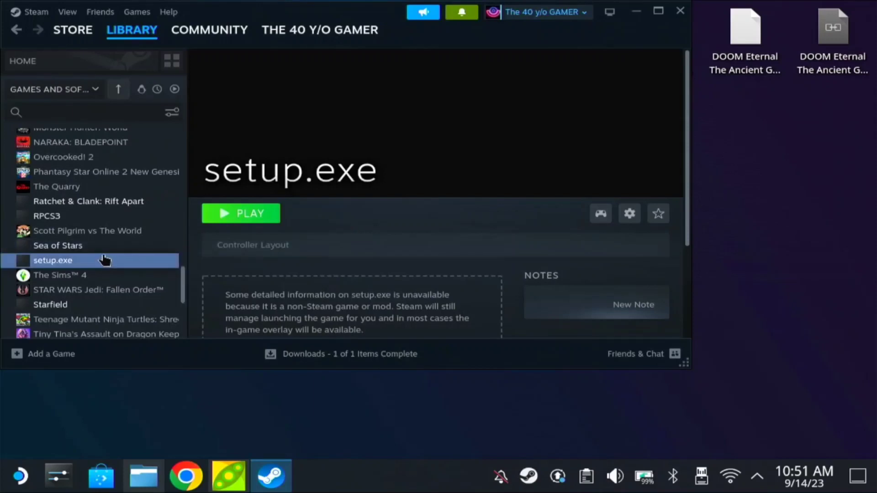
Force DOOMEternalx64vk.exe to use the GE-Proton8-13 compatibility tool in its properties and close them
scroll(104, 261, "up", 6)
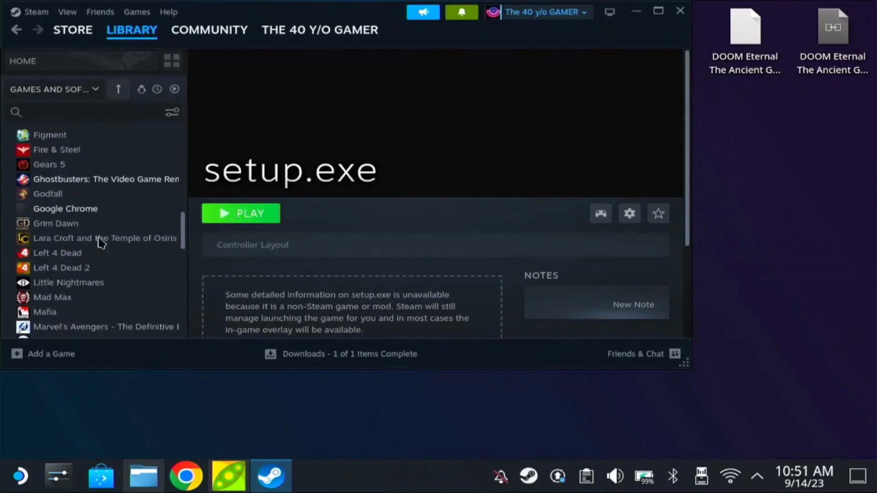
scroll(101, 242, "up", 2)
right_click(110, 195)
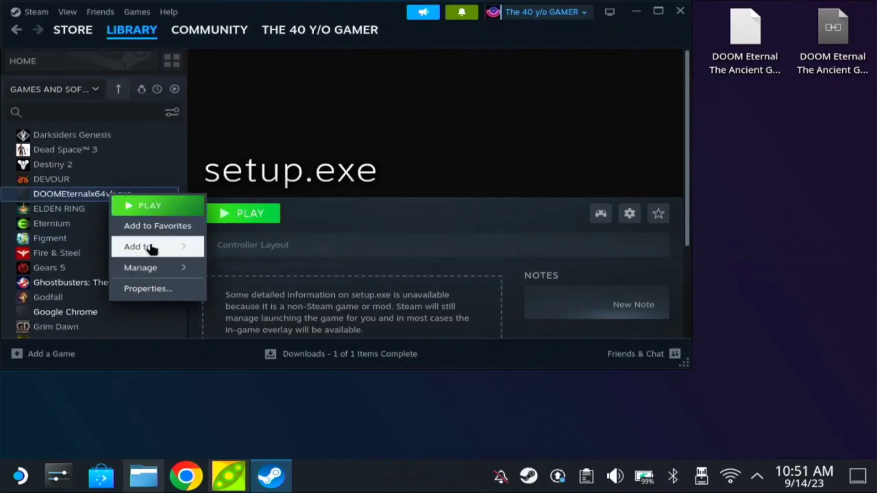
left_click(148, 289)
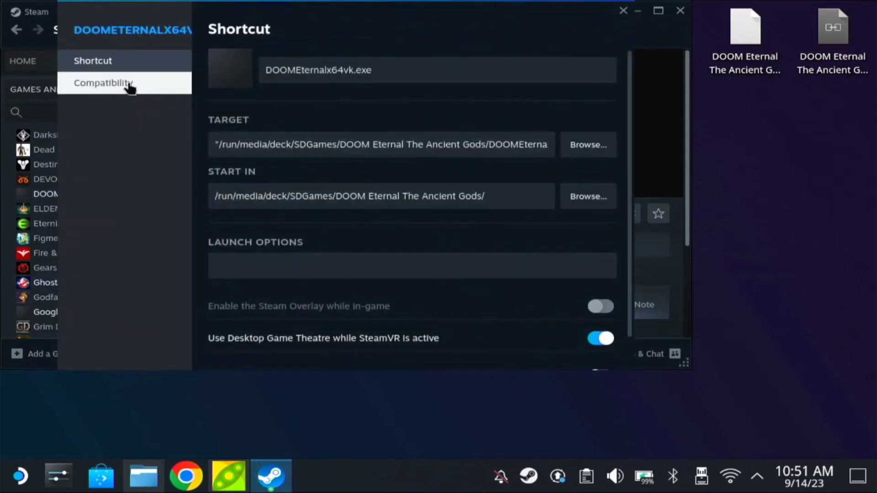
left_click(130, 86)
left_click(221, 65)
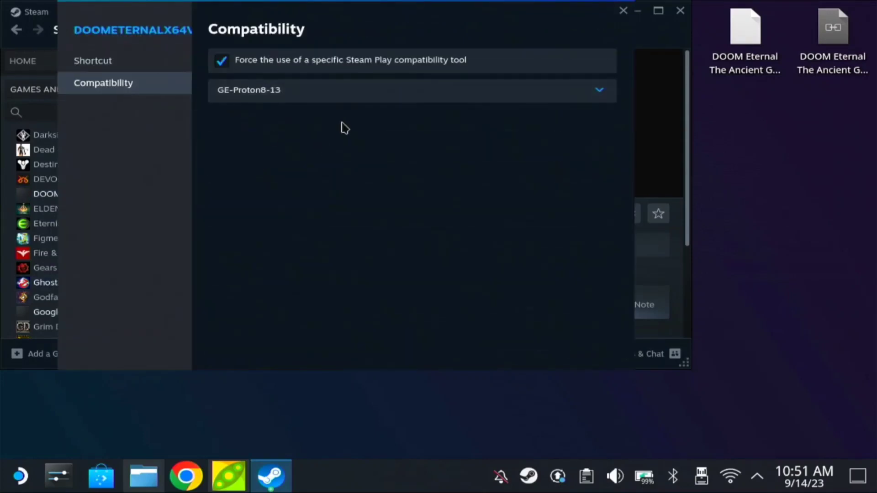
left_click(337, 97)
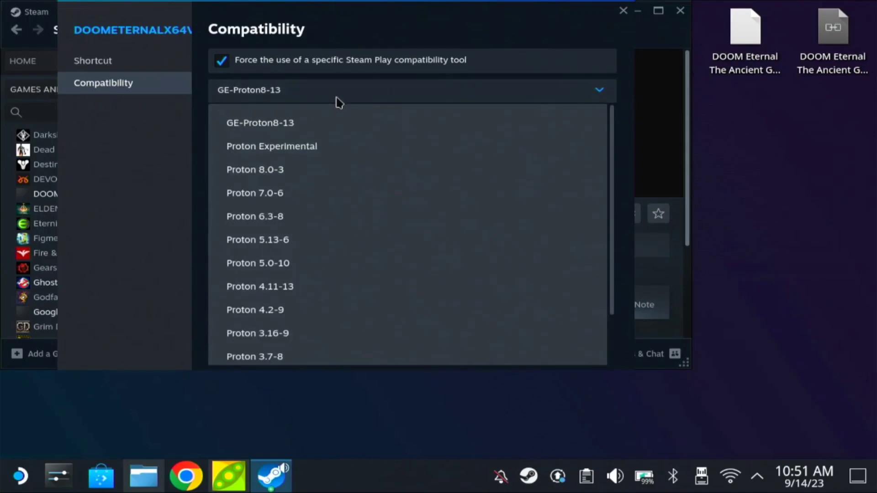
left_click(306, 132)
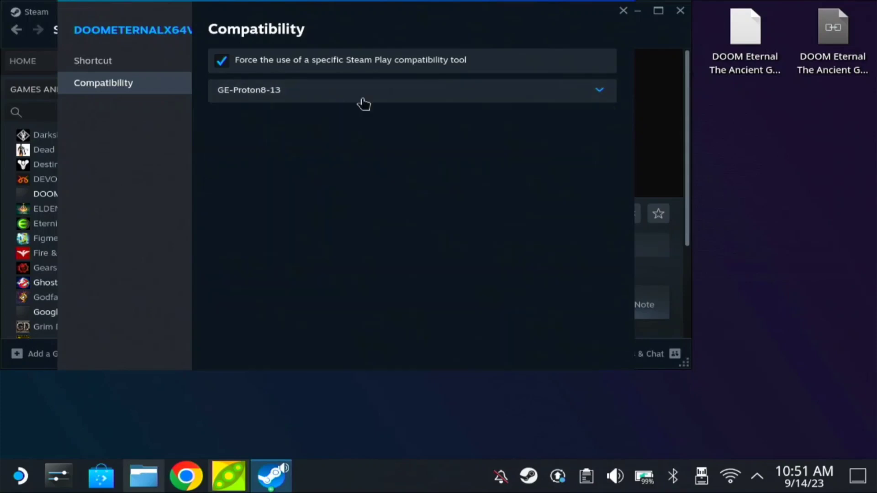
left_click(624, 12)
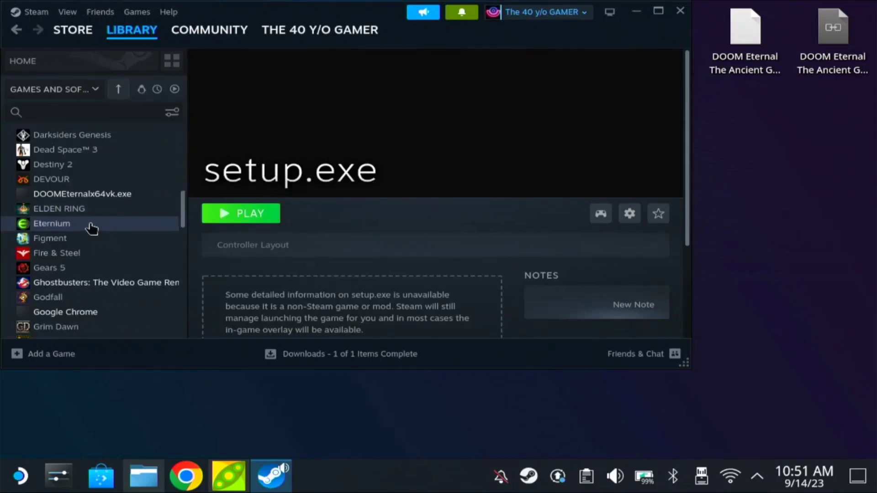
Launch DOOMEternalx64vk.exe from the library
left_click(118, 200)
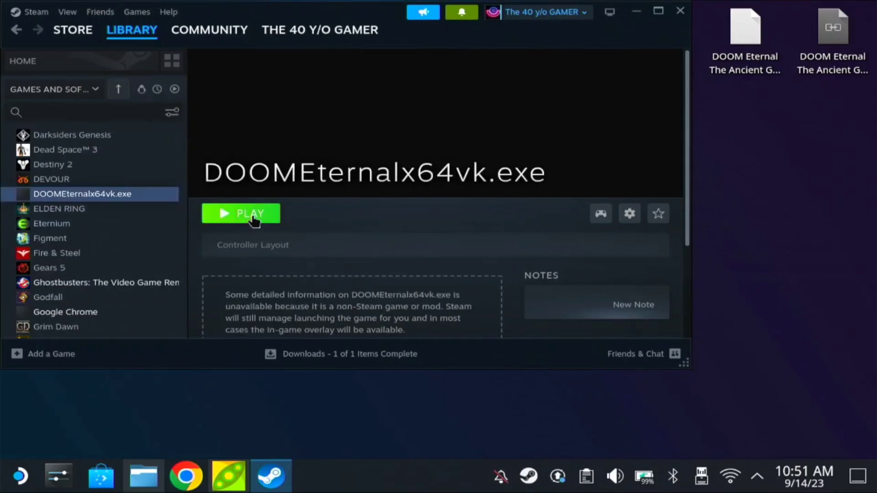
left_click(252, 215)
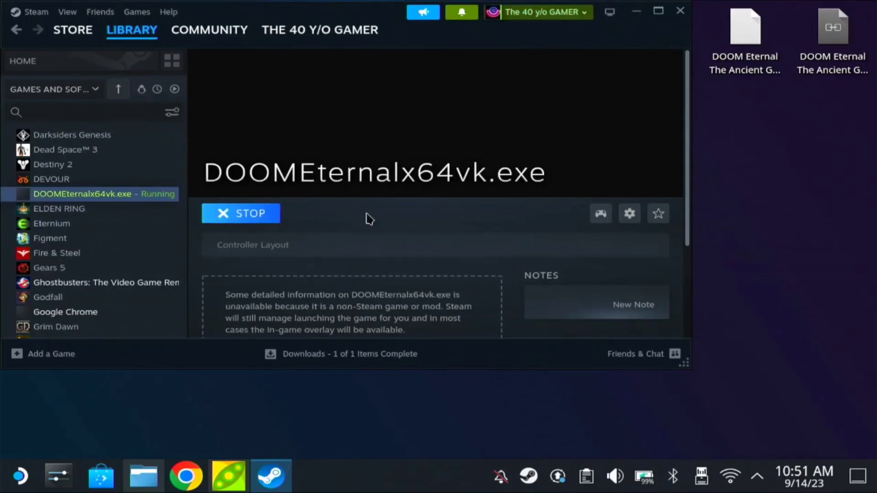